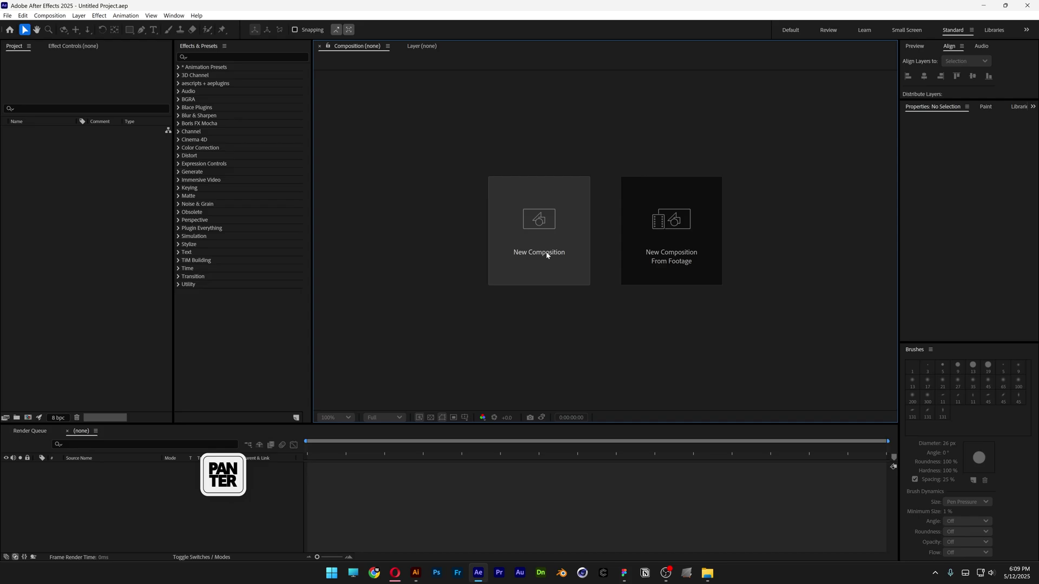
Create a 1920×1080 comp named TXT with a full-frame rectangle shape layer.
left_click(547, 254)
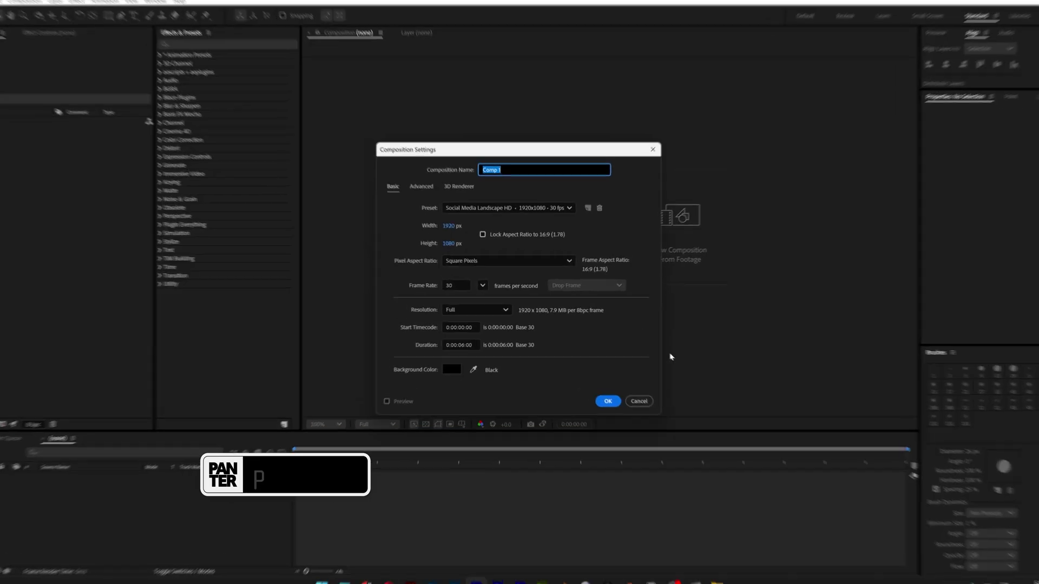
type("TXT")
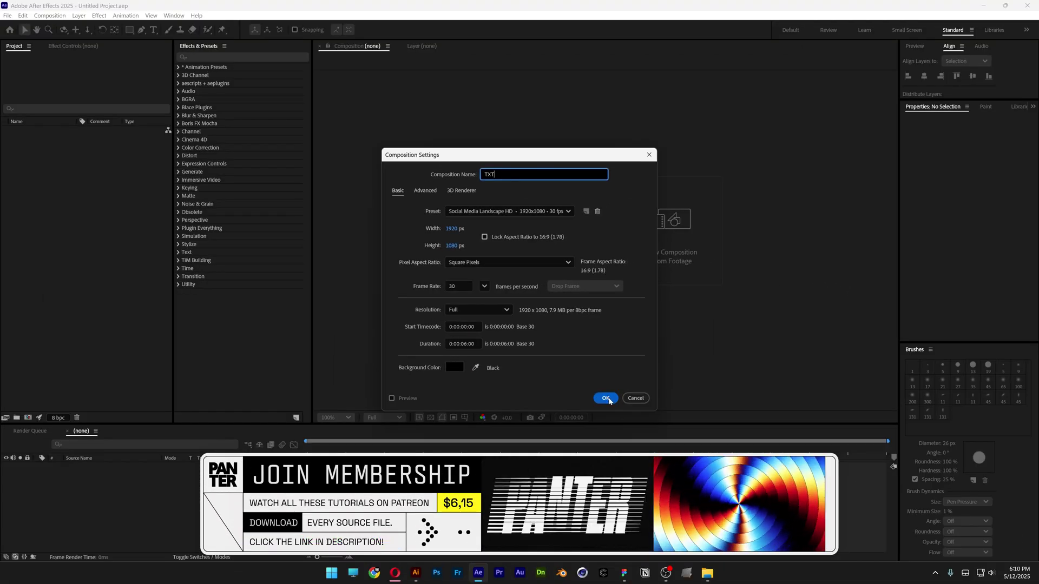
left_click(606, 399)
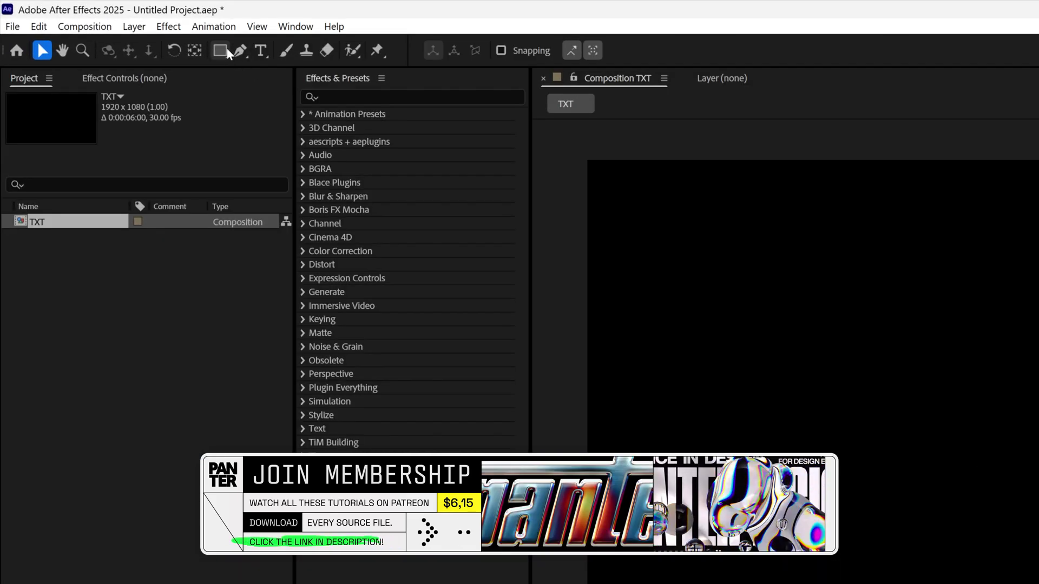
double_click(220, 50)
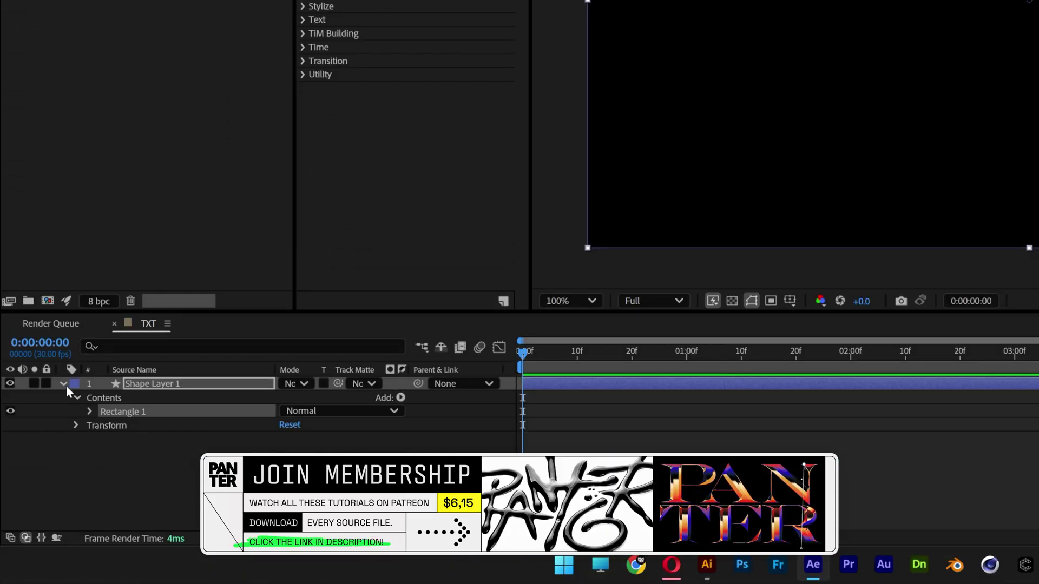
left_click(62, 383)
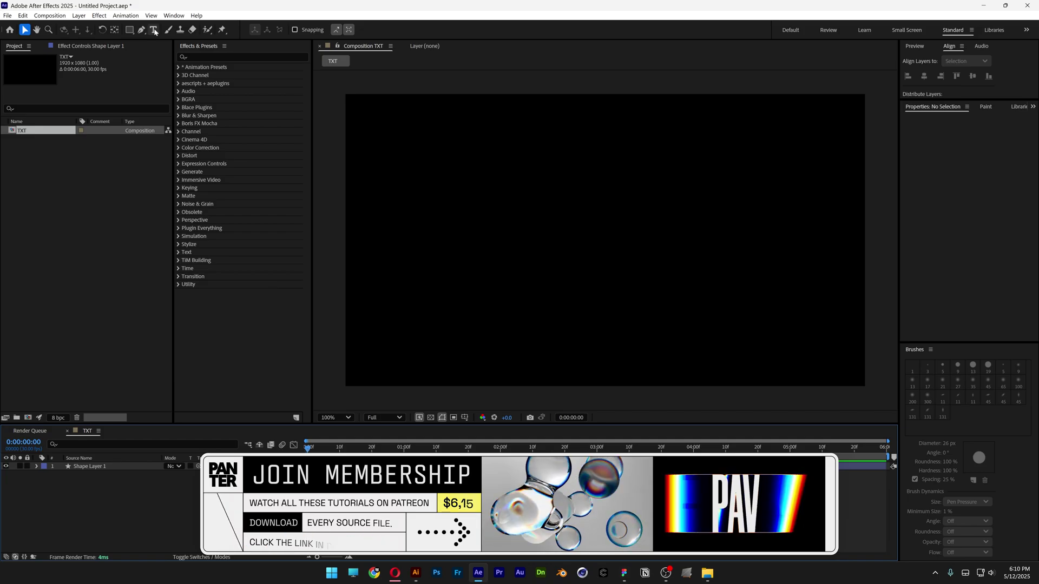
Add large two-line PANTER text set in Akira Expanded Super Bold.
key("ctrl+t")
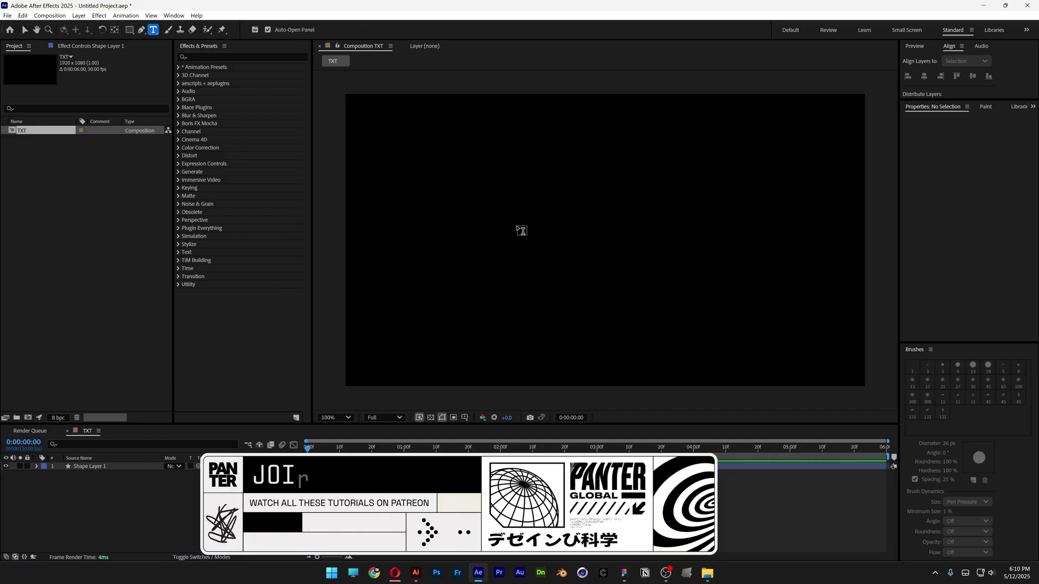
left_click(522, 231)
type("PANTER")
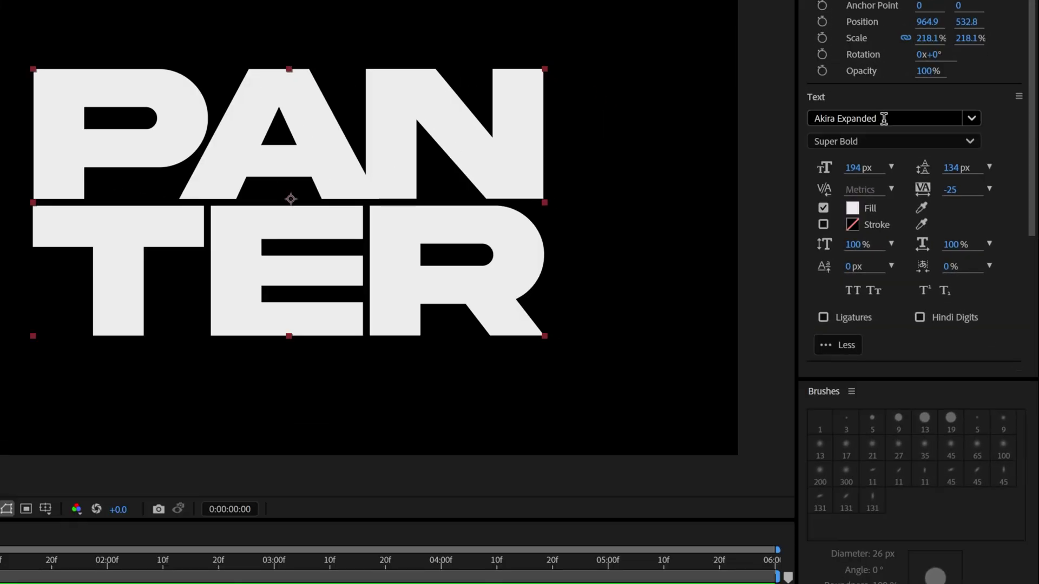
left_click(884, 117)
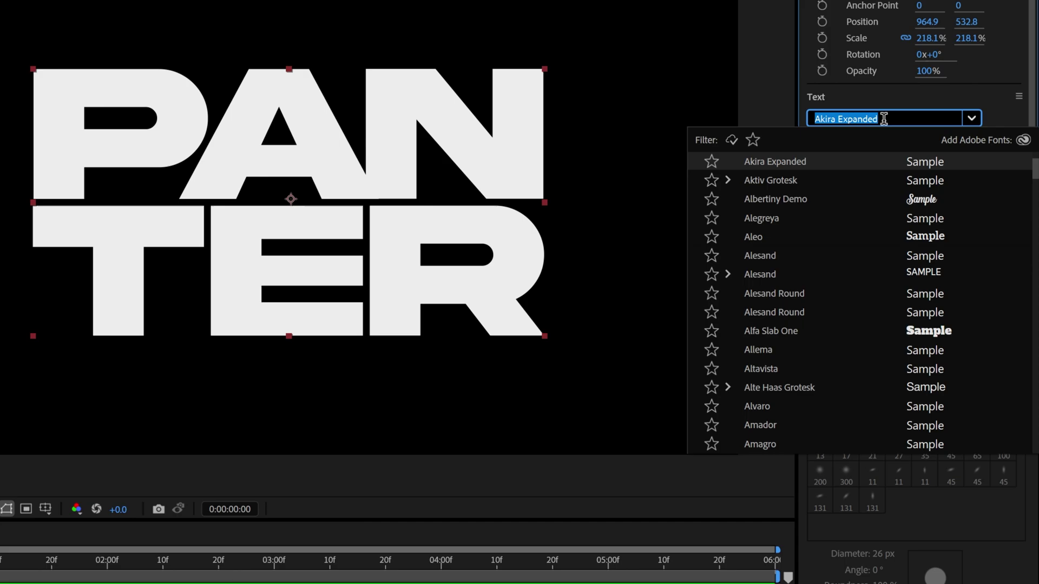
left_click(61, 407)
Give the PANTER layer's Position a wiggle(10,5) expression.
key("p")
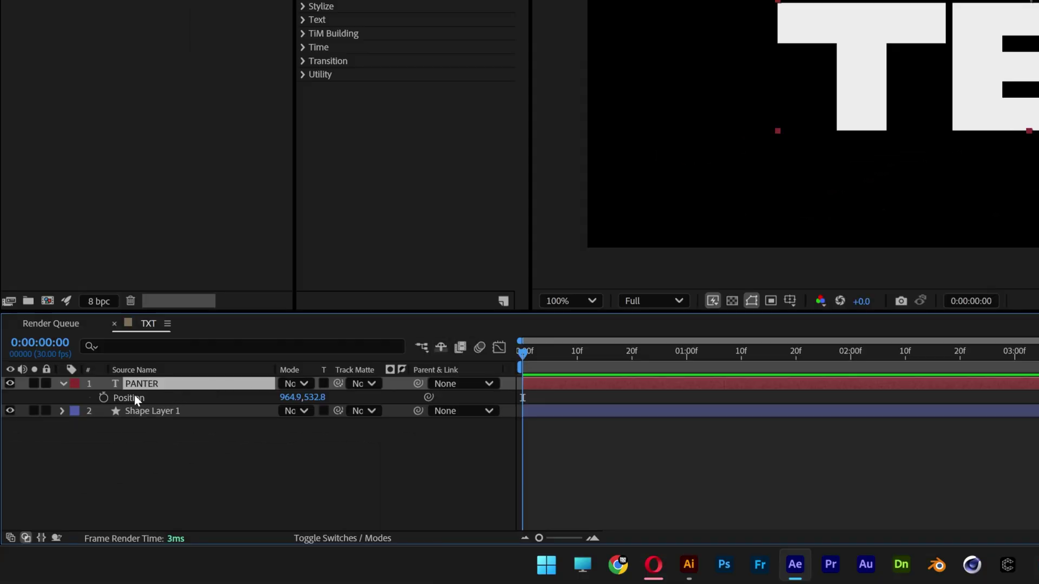
left_click(105, 398, "alt")
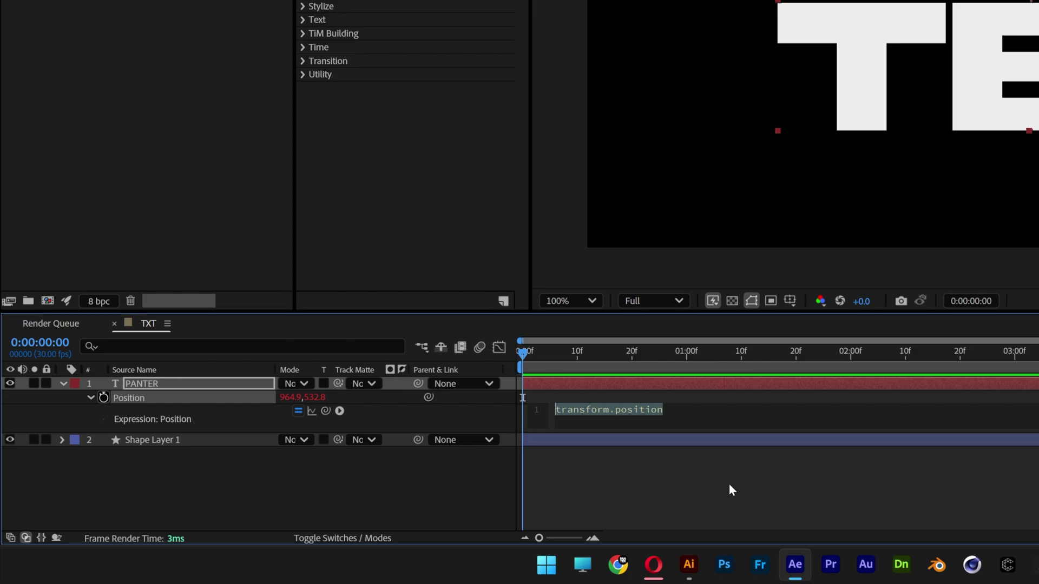
type("wig")
key("Return")
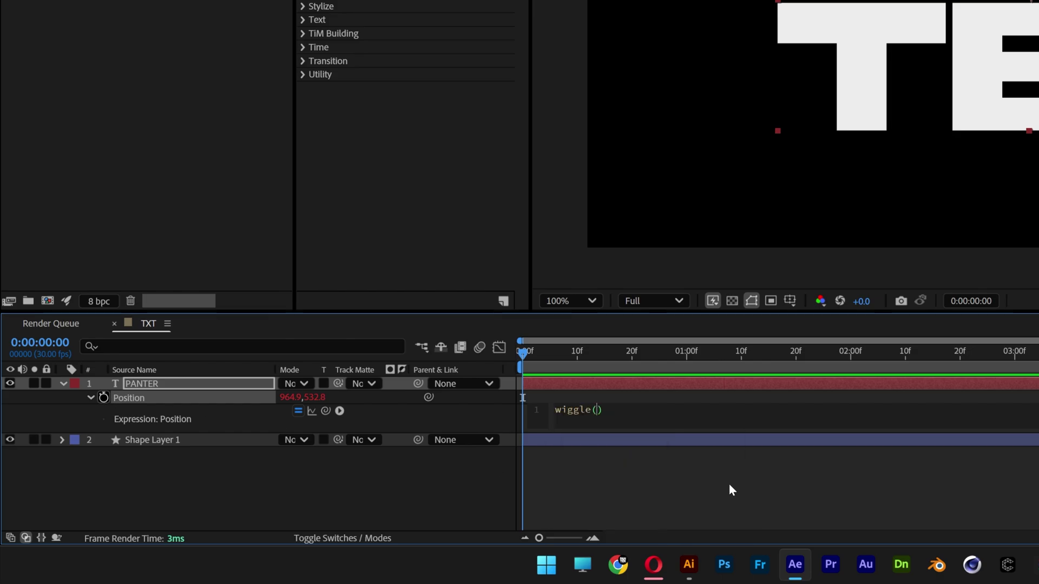
type("10,5")
Apply the Decode In By Random Character text preset to PANTER and preview it.
left_click(742, 500)
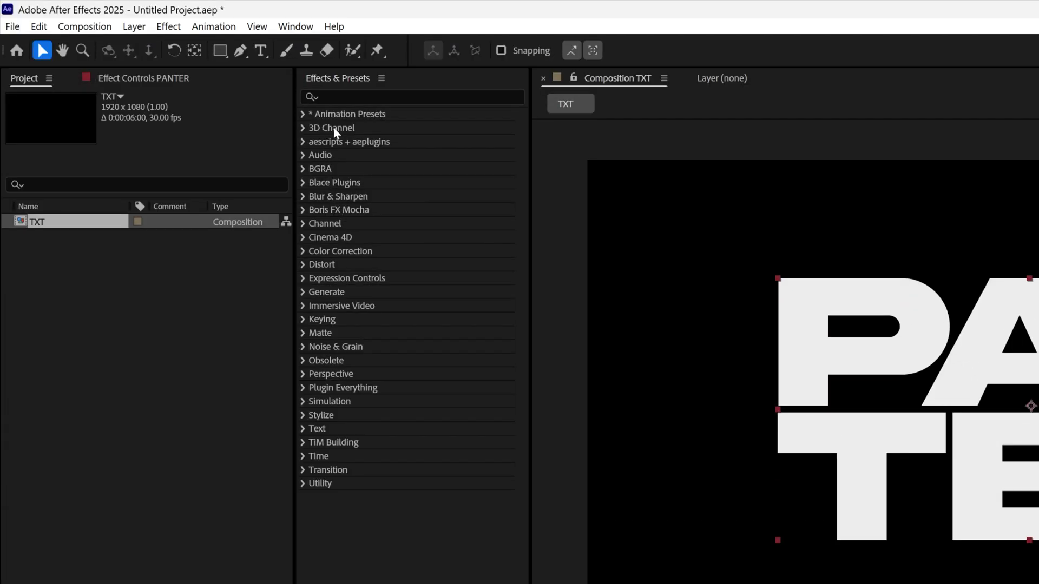
left_click(331, 117)
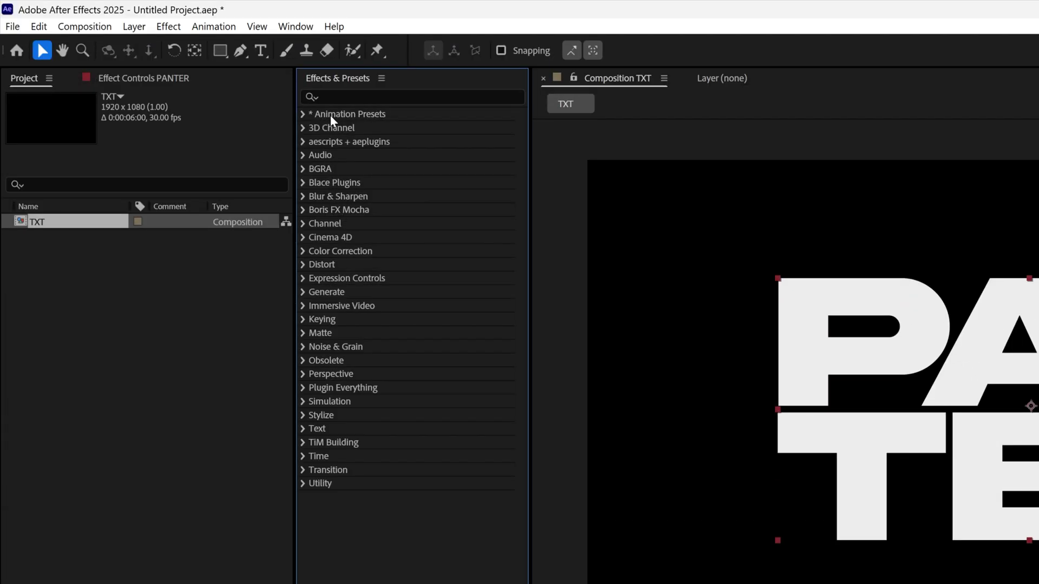
left_click(303, 114)
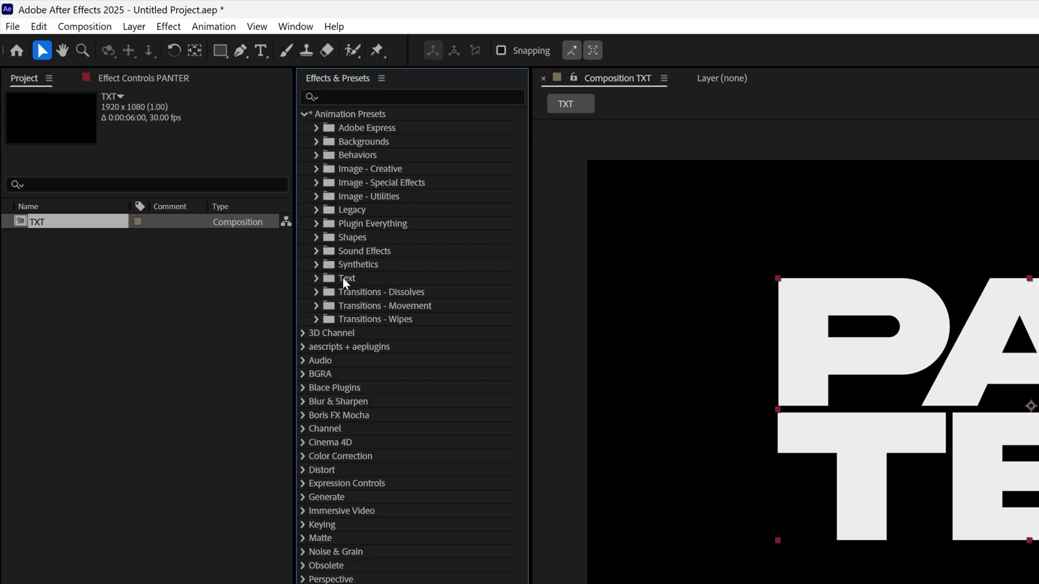
left_click(317, 278)
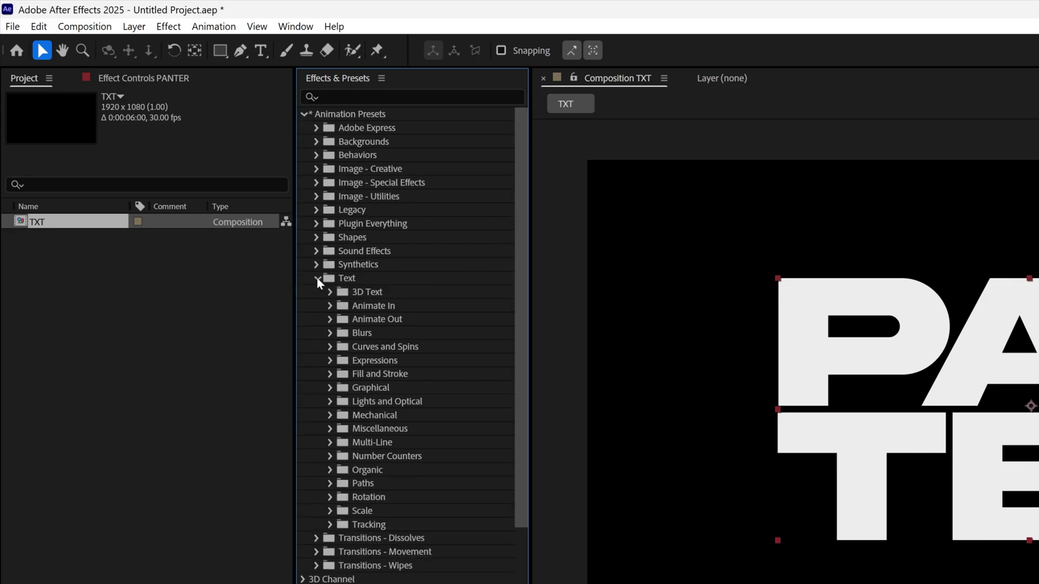
left_click(330, 307)
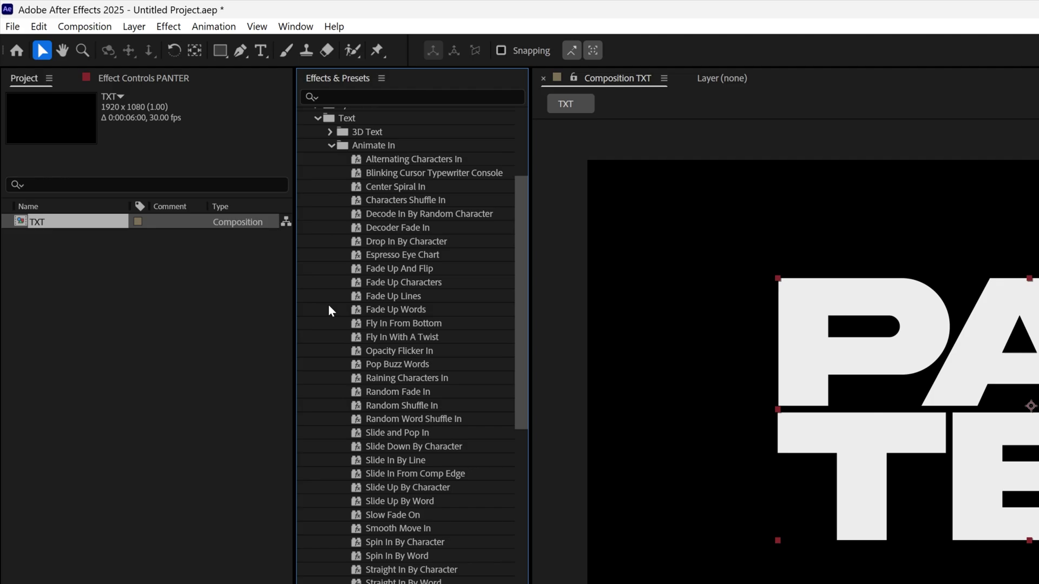
double_click(404, 228)
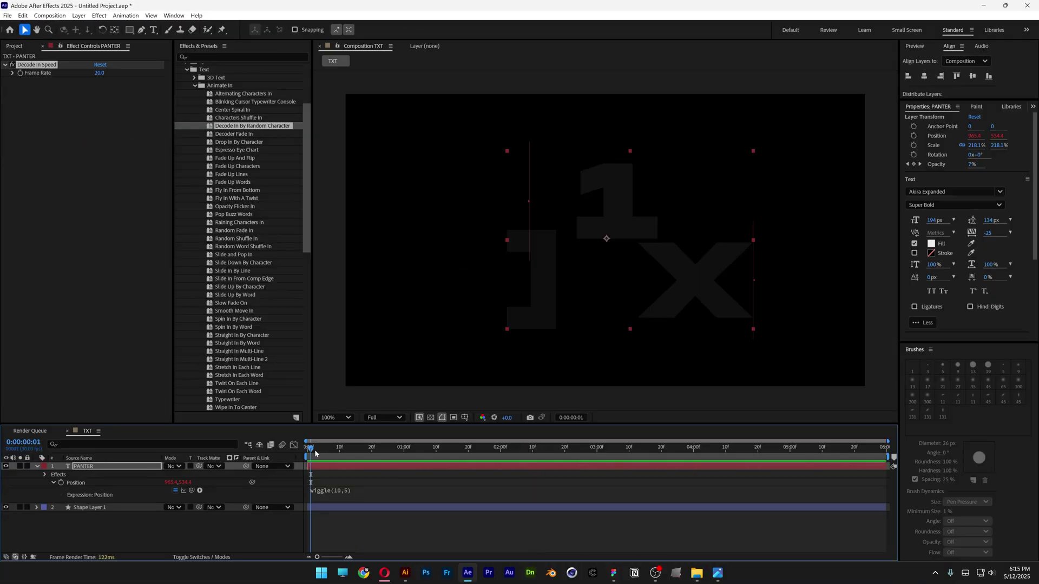
key("space")
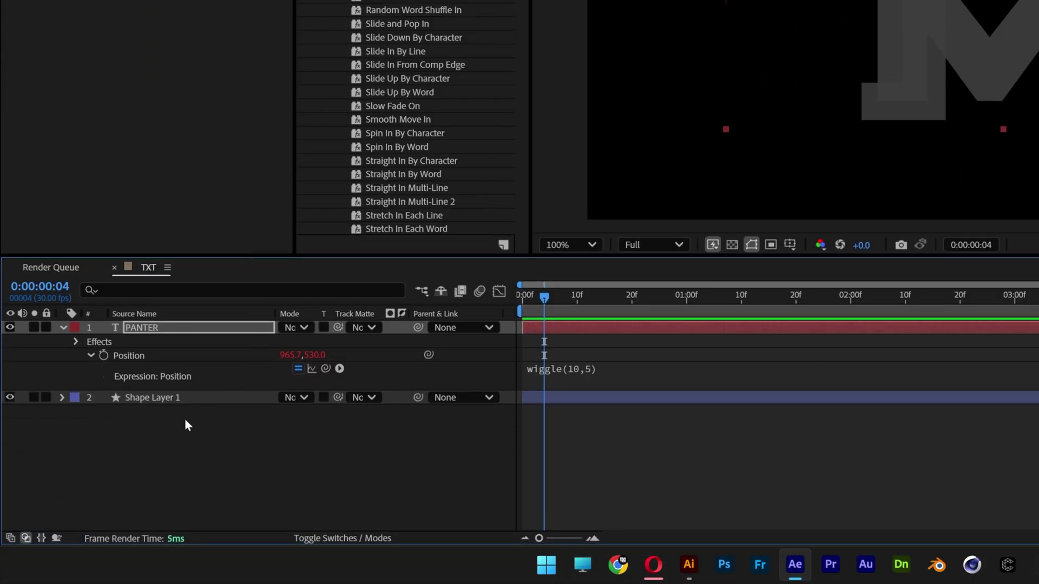
Add an adjustment layer above PANTER and apply Gaussian Blur to it.
right_click(202, 437)
mouse_move(315, 245)
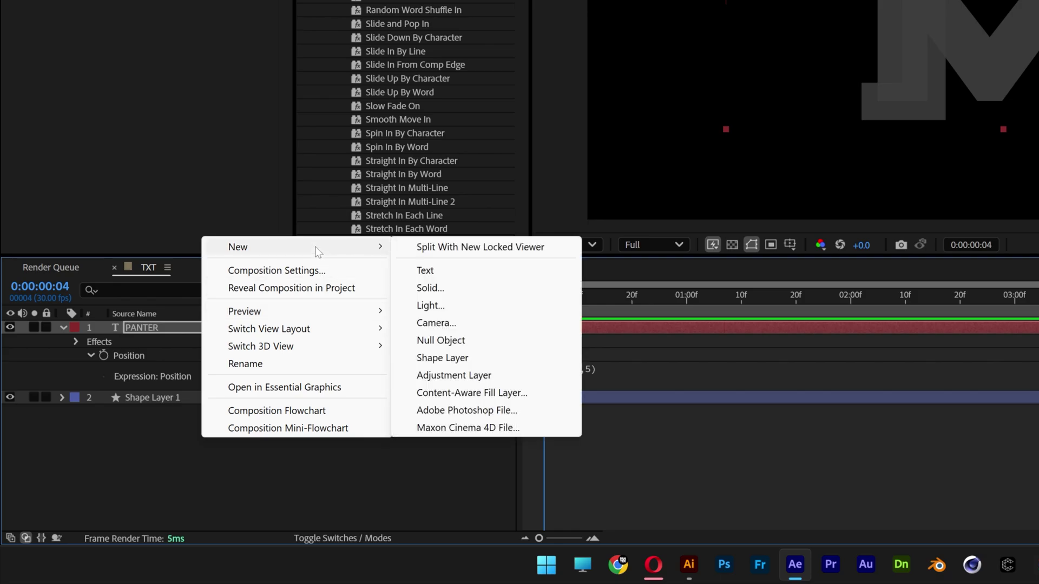
left_click(485, 381)
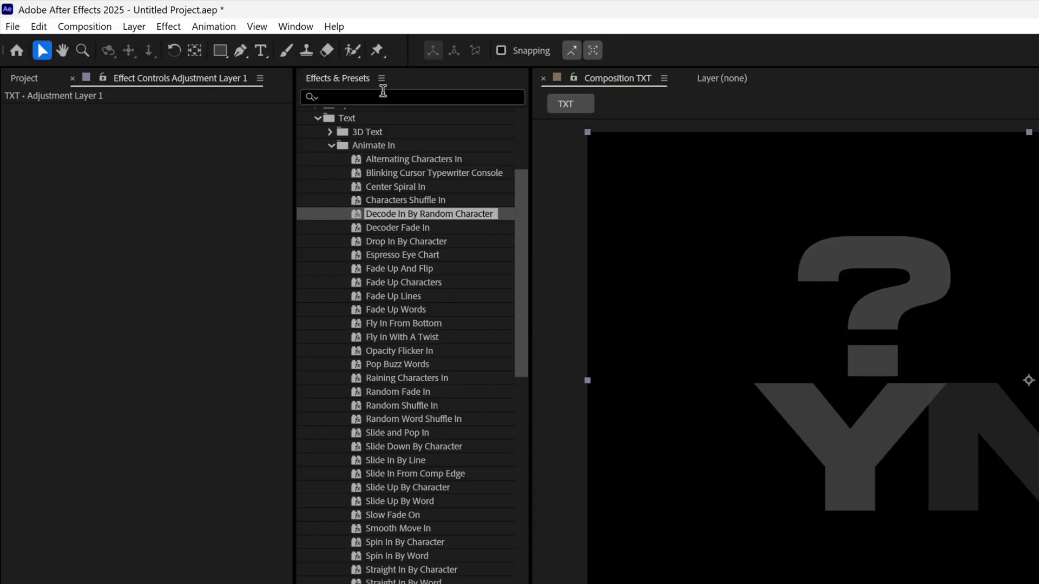
left_click(384, 94)
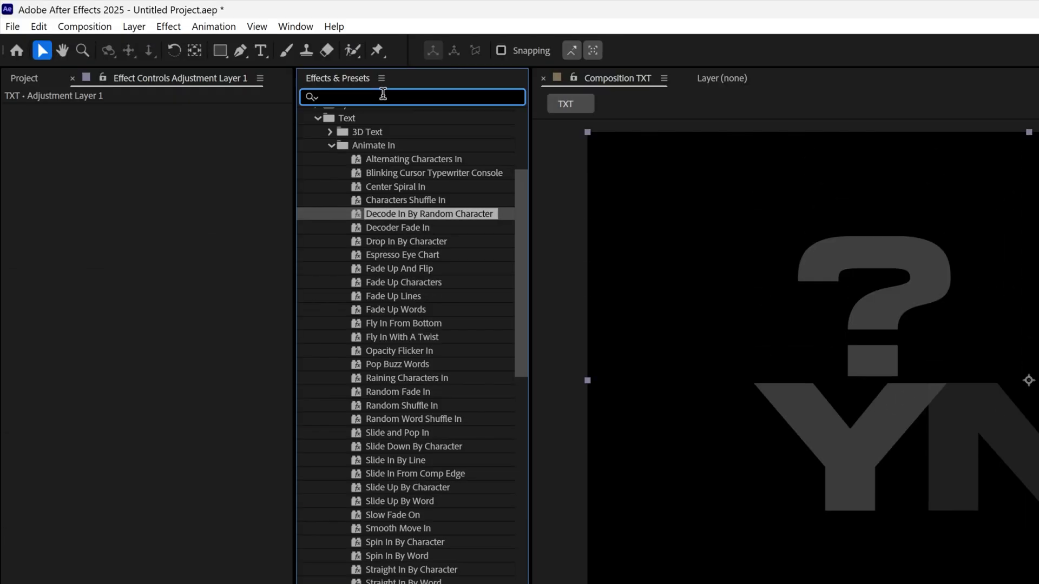
type("gauss")
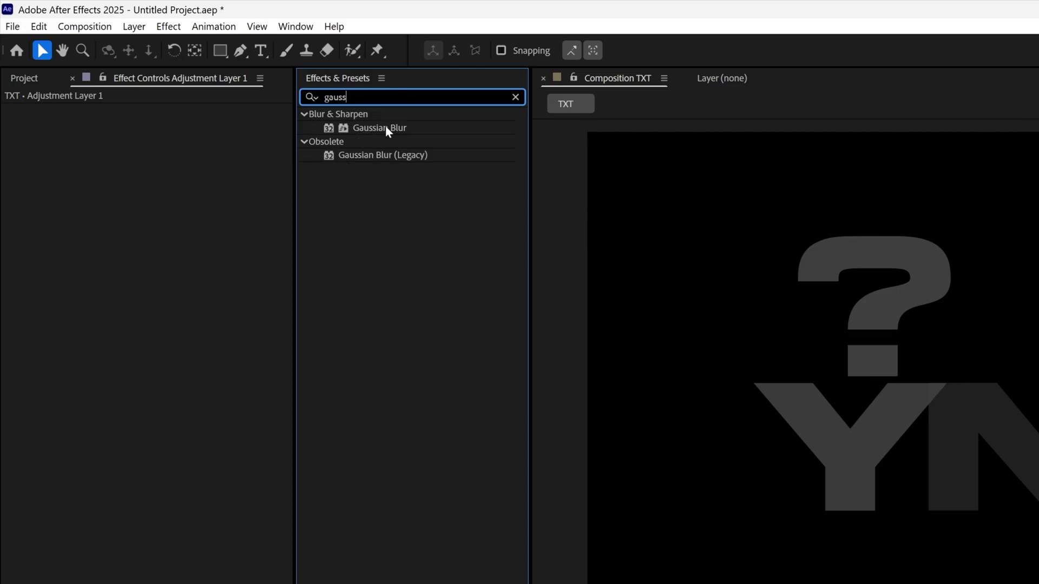
left_click_drag(386, 128, 192, 323)
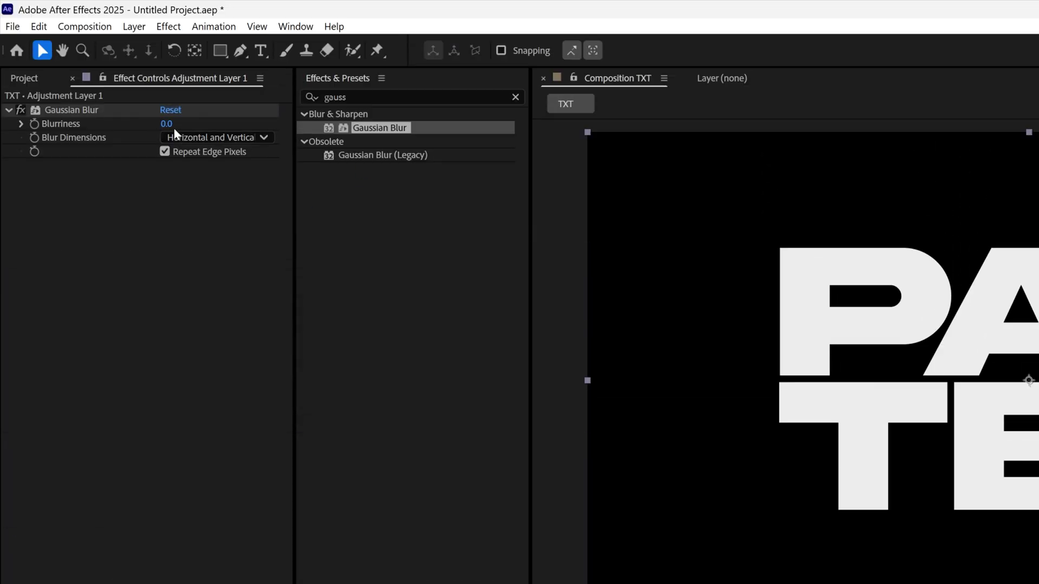
left_click(171, 123)
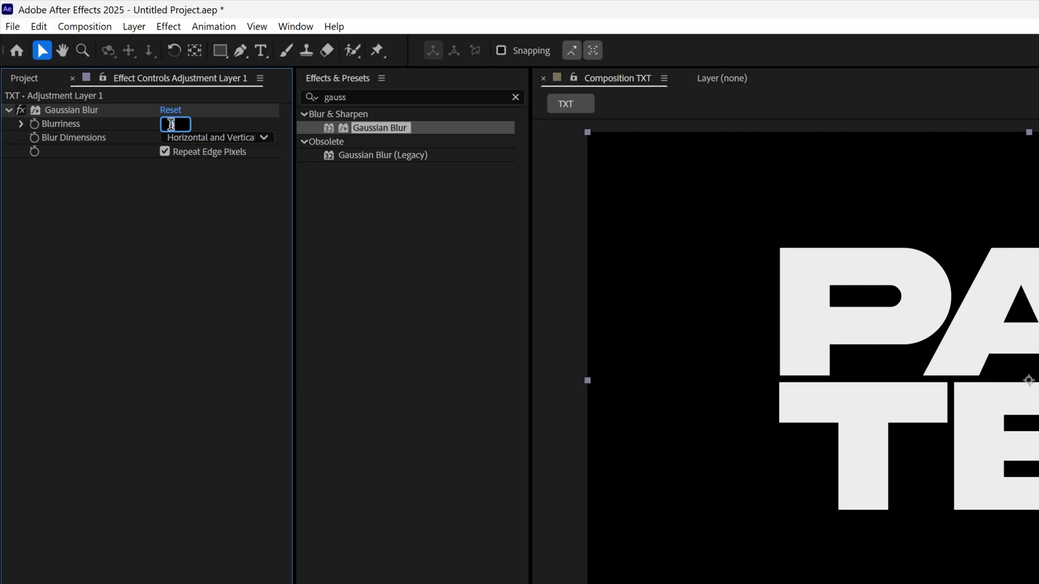
Set Blurriness to 28 and add Venetian Blinds to the adjustment layer.
type("28")
key("Return")
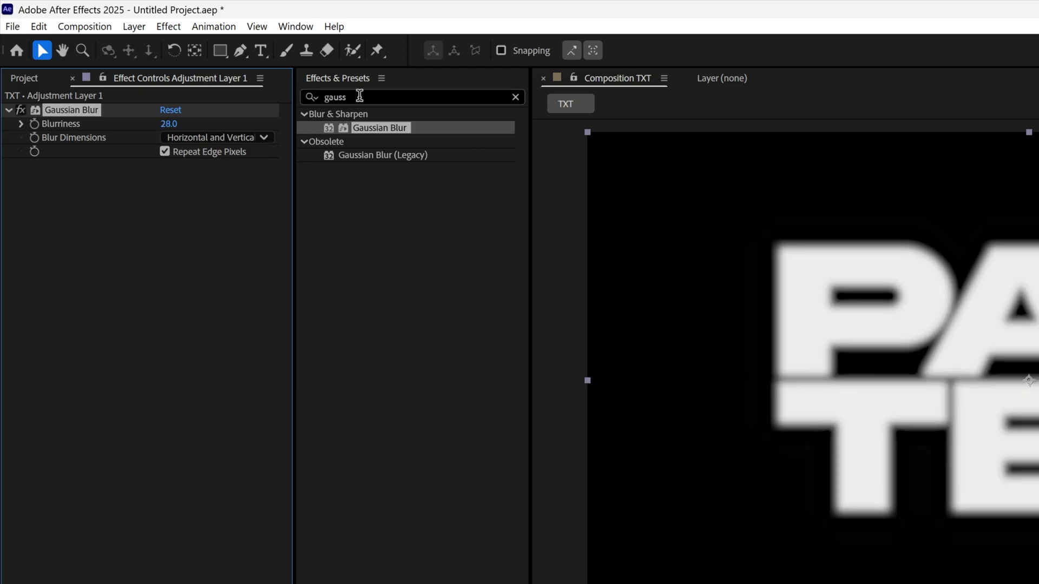
left_click(358, 97)
type("v")
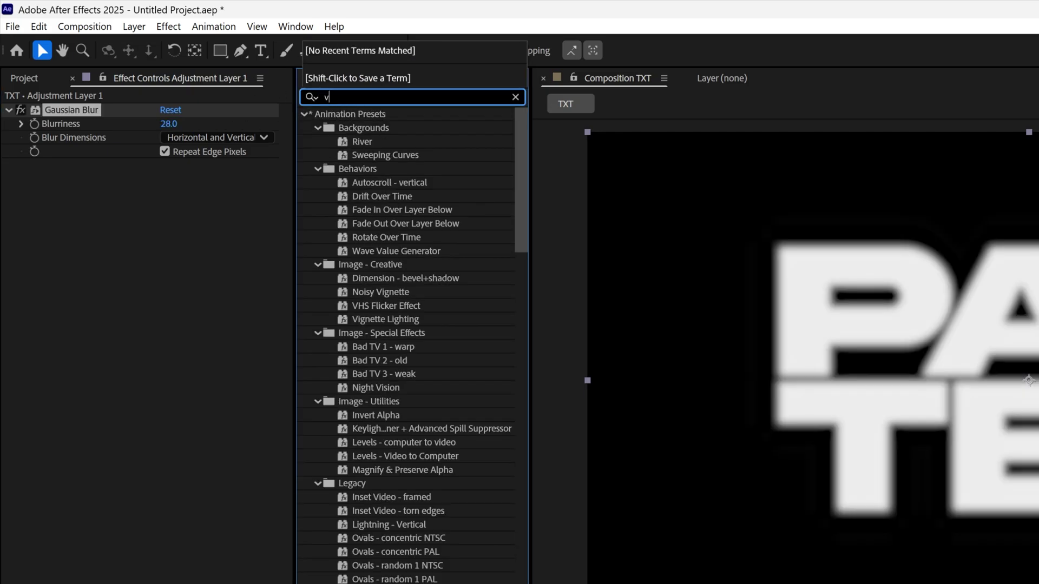
type("enetian blinds")
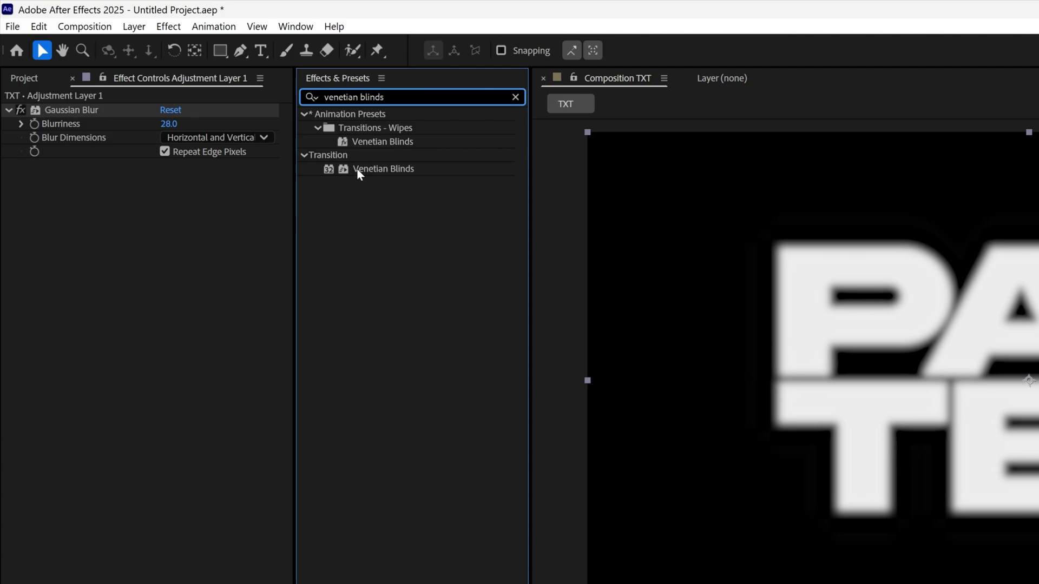
left_click_drag(356, 167, 171, 258)
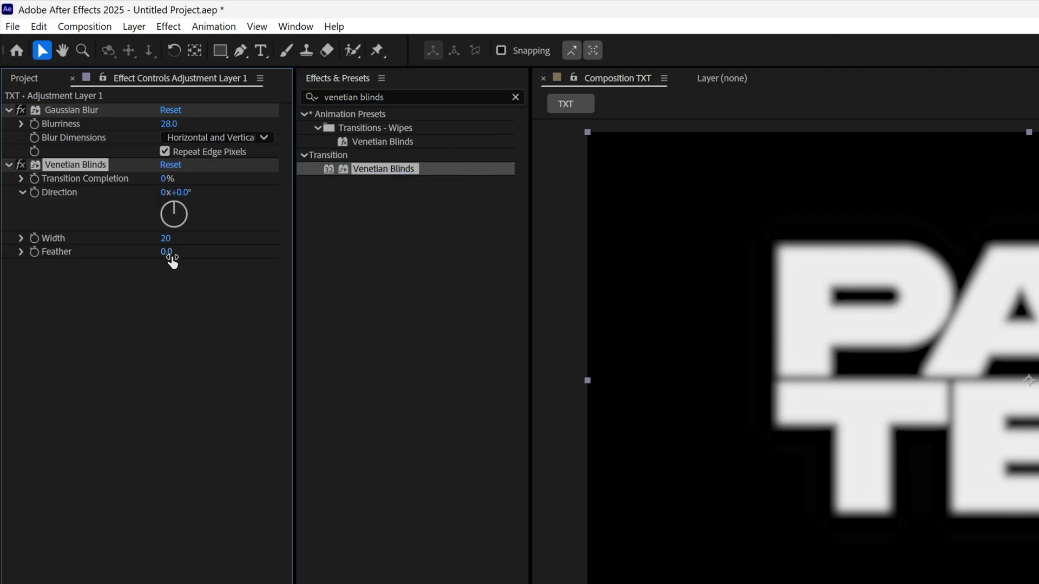
Set Venetian Blinds to 66% completion, 90° direction and width 29.
left_click(166, 179)
key("Return")
left_click(189, 192)
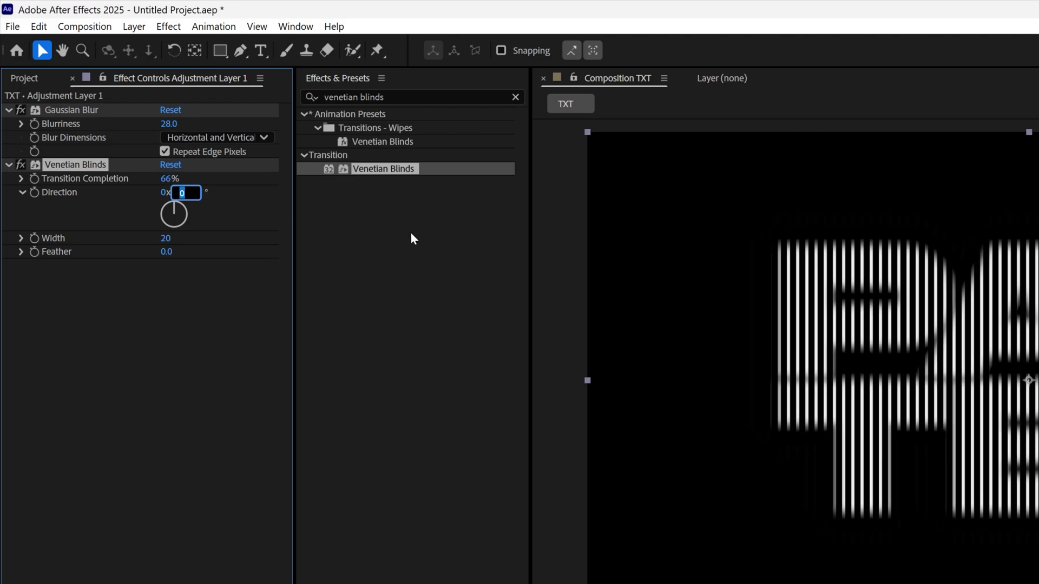
key("Return")
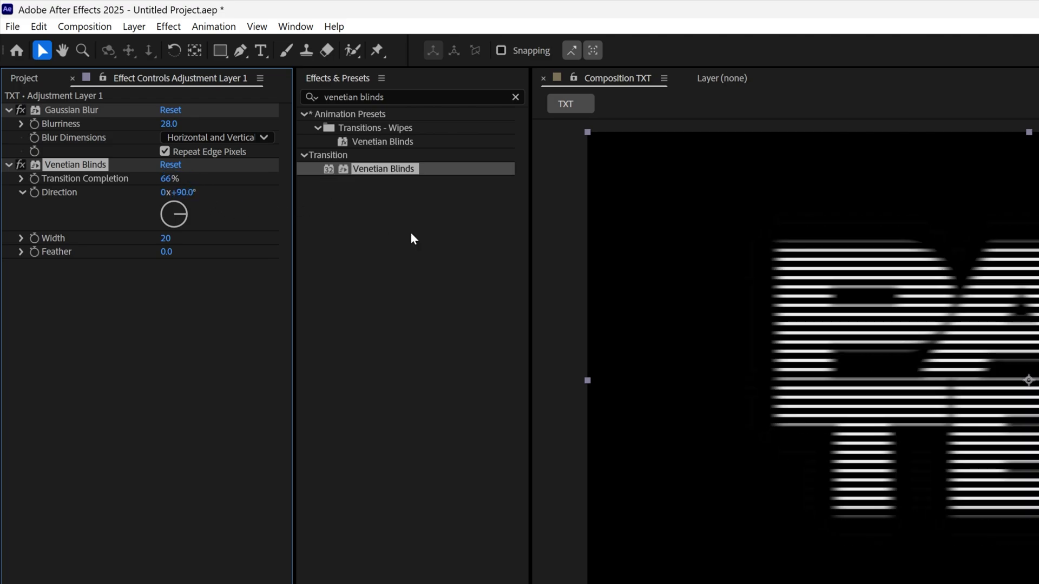
left_click(166, 238)
key("Return")
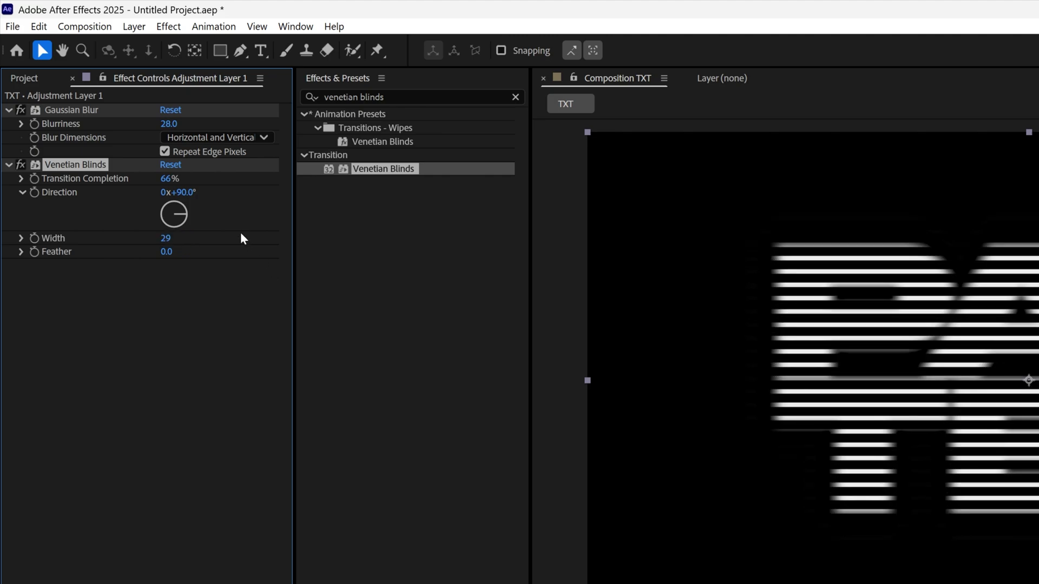
Duplicate Gaussian Blur, place the copy below Venetian Blinds, and set its Blurriness to 18.
left_click(74, 106)
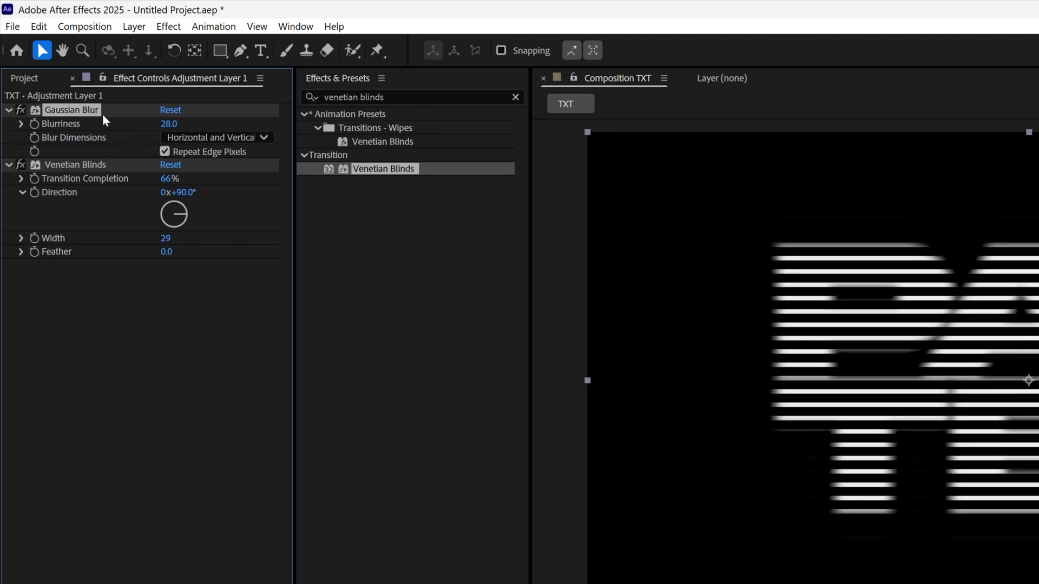
key("ctrl+d")
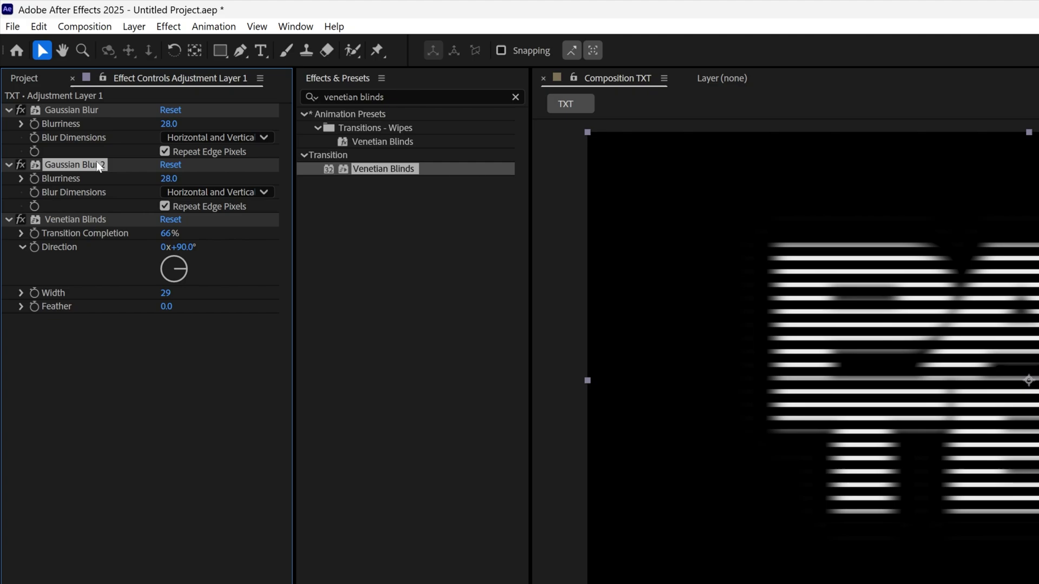
left_click_drag(80, 170, 82, 340)
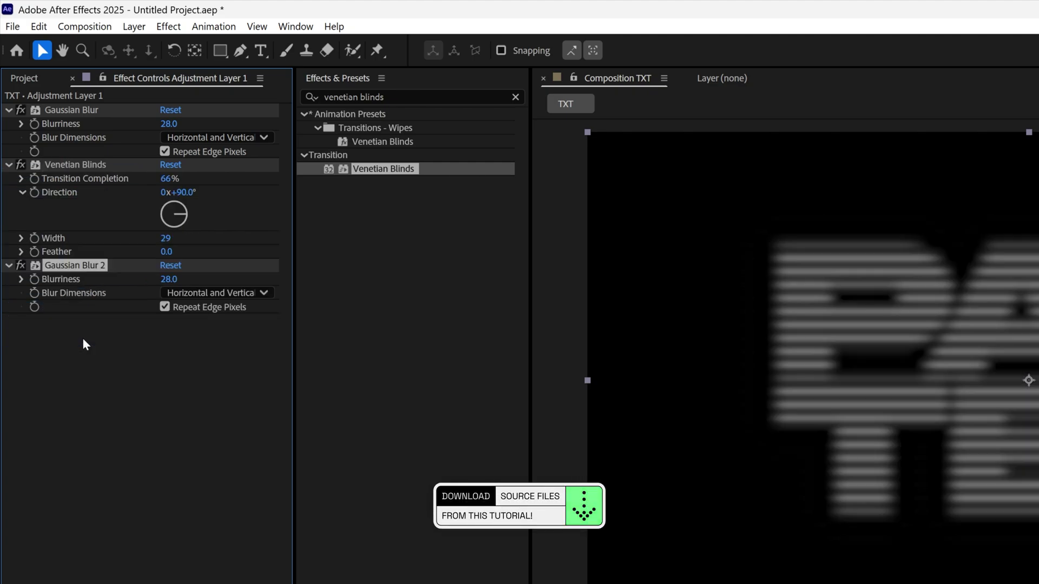
left_click(169, 279)
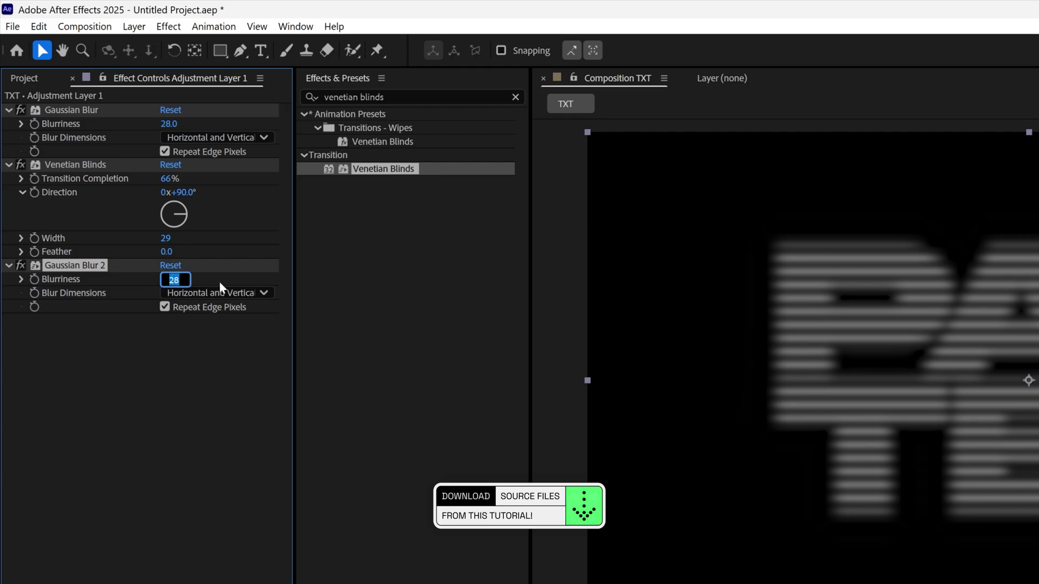
type("18")
key("Return")
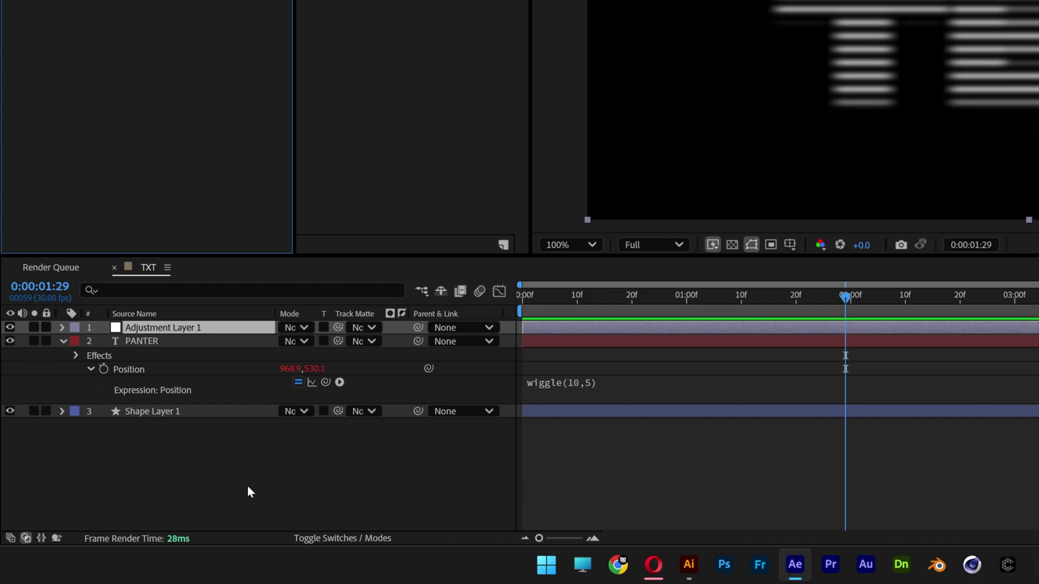
Select the adjustment, PANTER and shape layers and choose Pre-compose.
left_click_drag(248, 482, 174, 322)
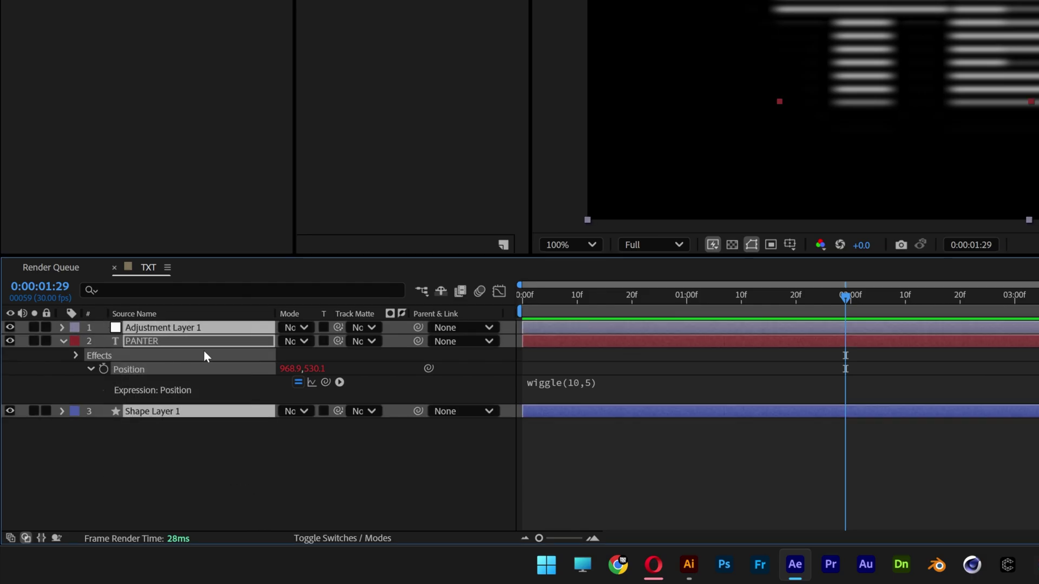
right_click(167, 334)
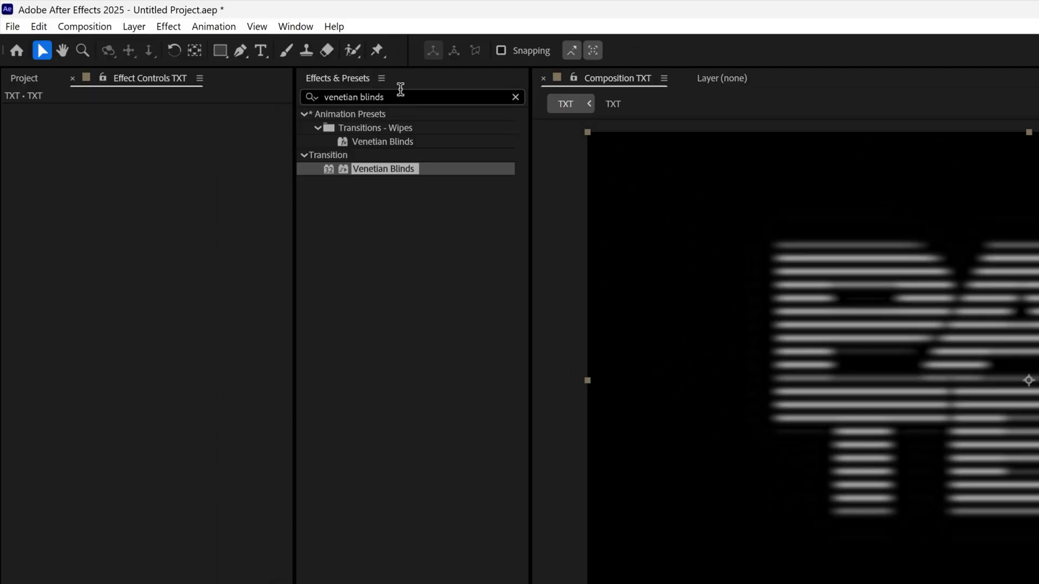
Nest the layers into the TXT pre-comp, add Shift Channels, and make three TXT copies.
left_click(399, 96)
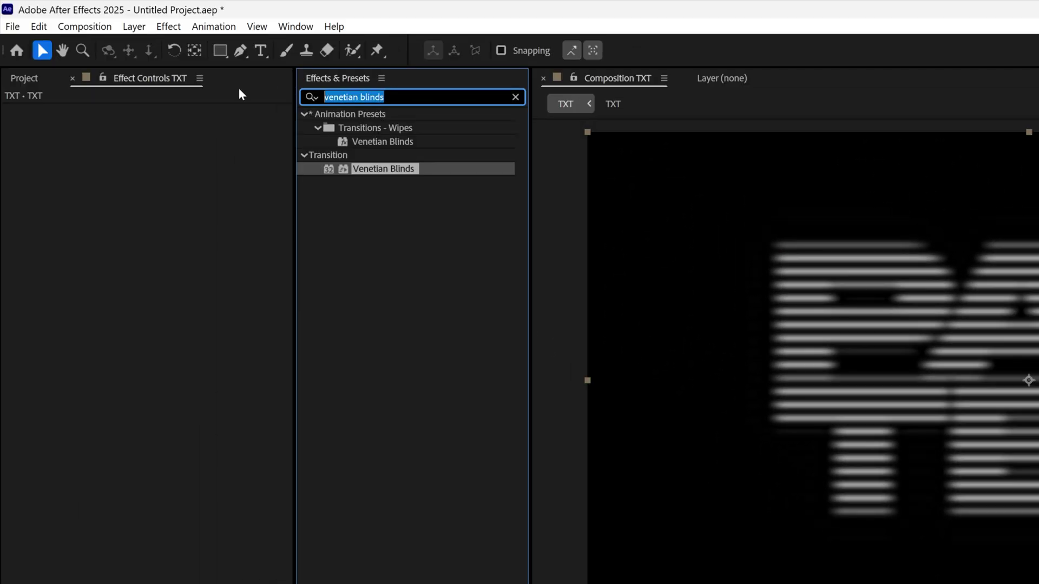
type("shift channels")
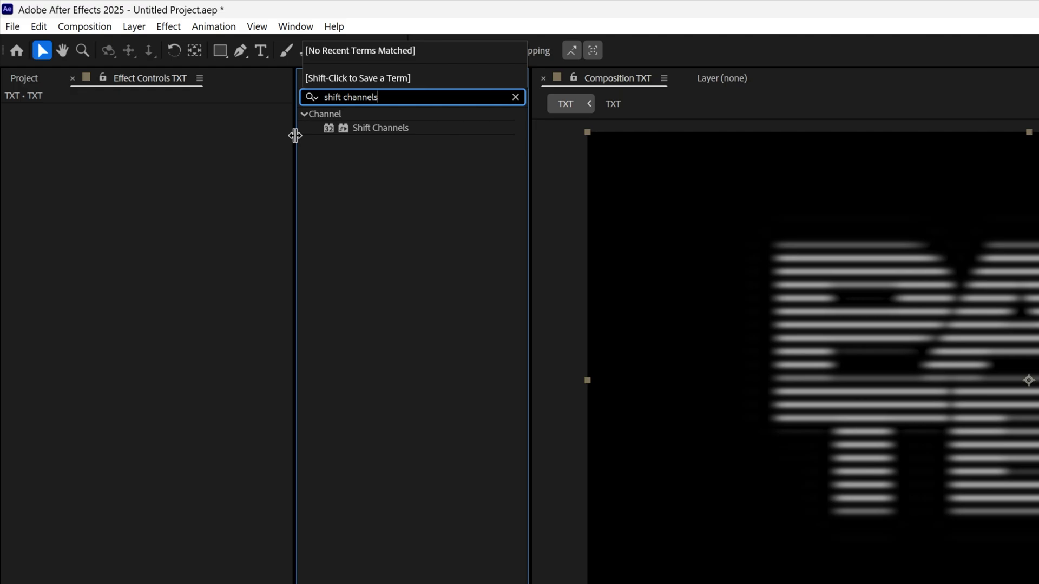
left_click_drag(380, 127, 153, 328)
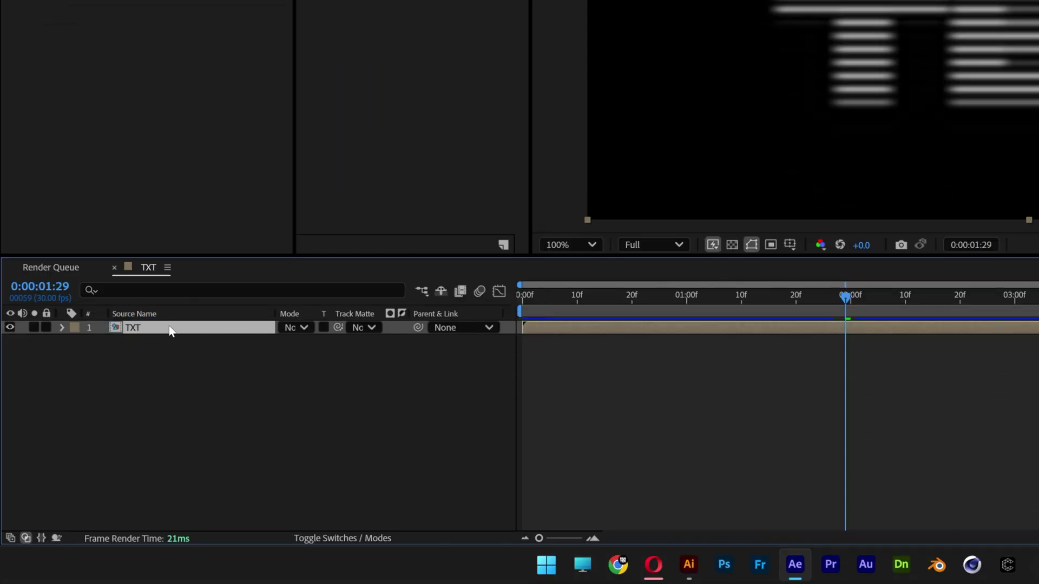
key("ctrl+d")
key("ctrl+d")
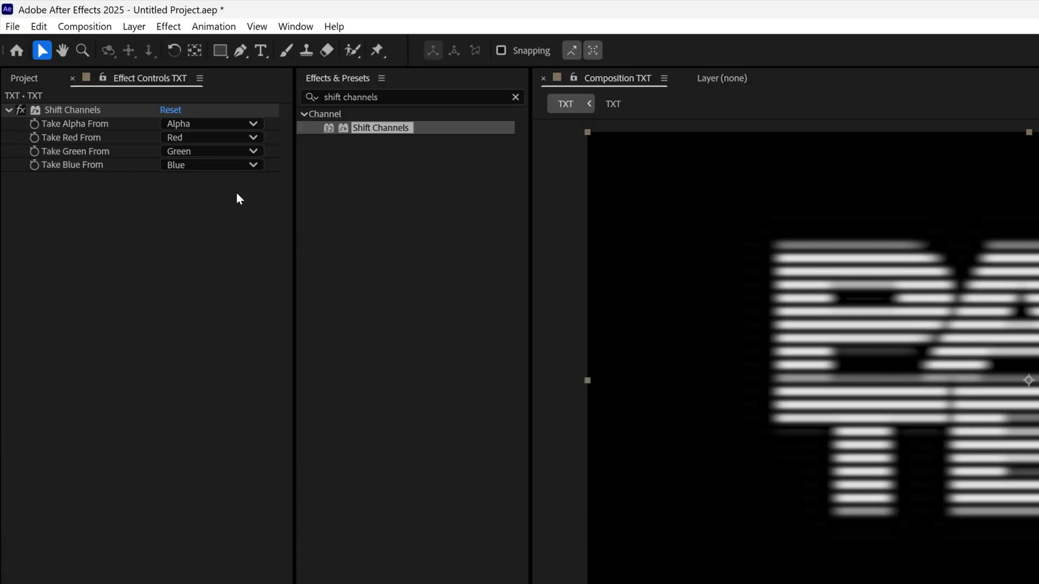
On the top copy, set Take Green From and Take Blue From to Full Off.
left_click(178, 153)
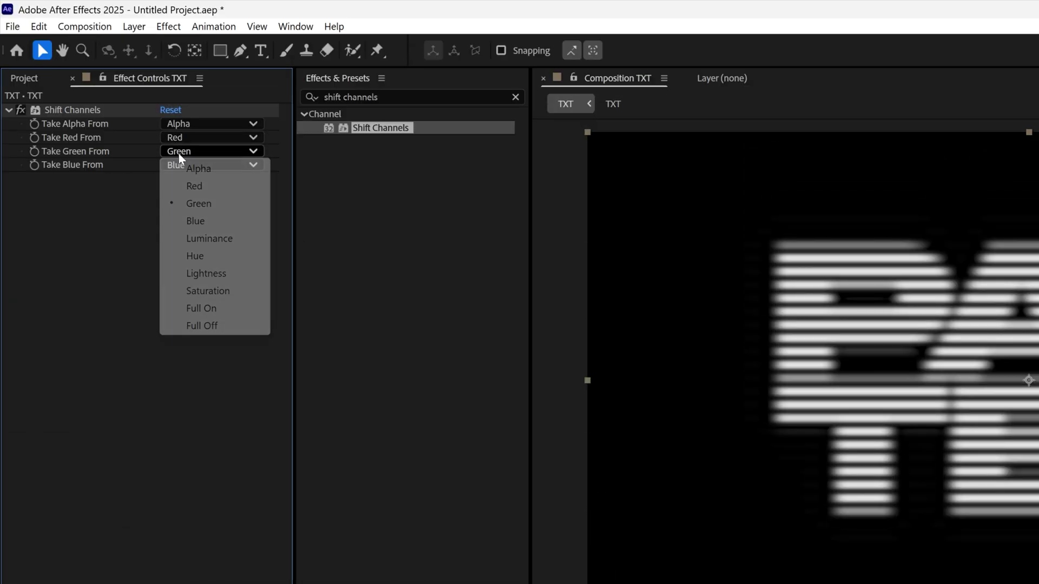
left_click(209, 325)
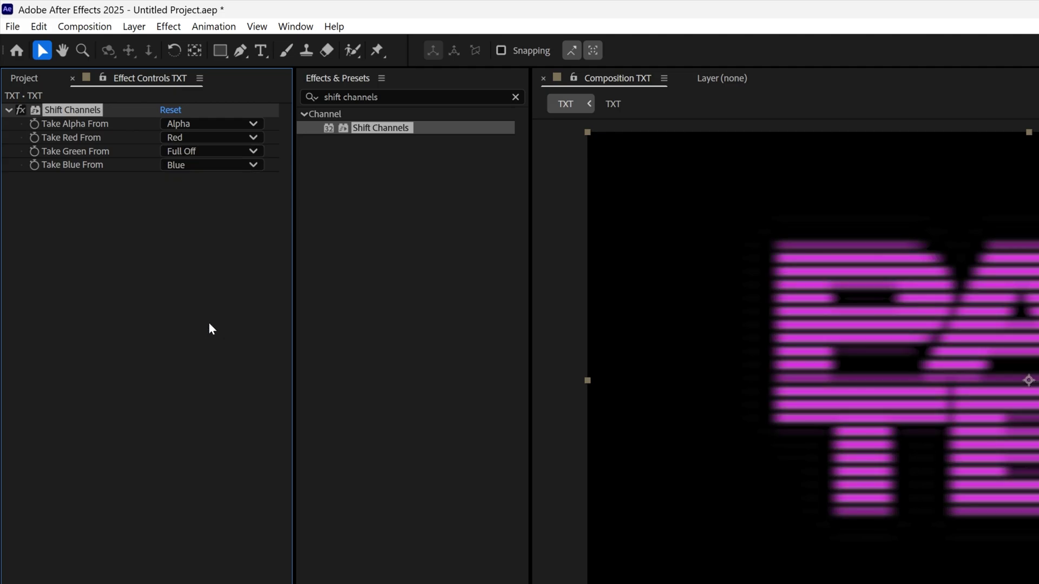
left_click(179, 165)
left_click(211, 339)
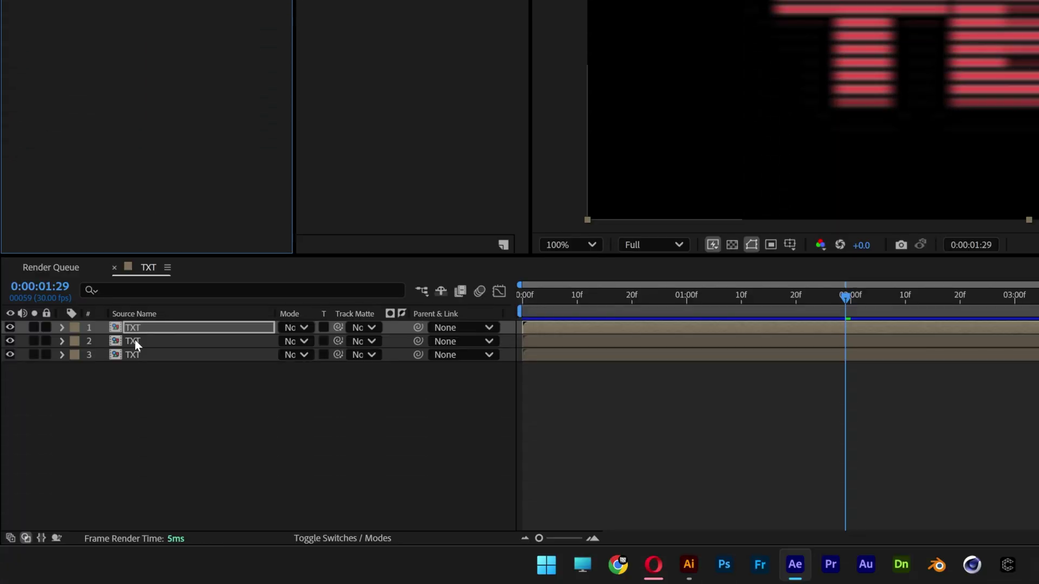
On the second TXT copy, set red and blue to Full Off, keeping green.
left_click(135, 340)
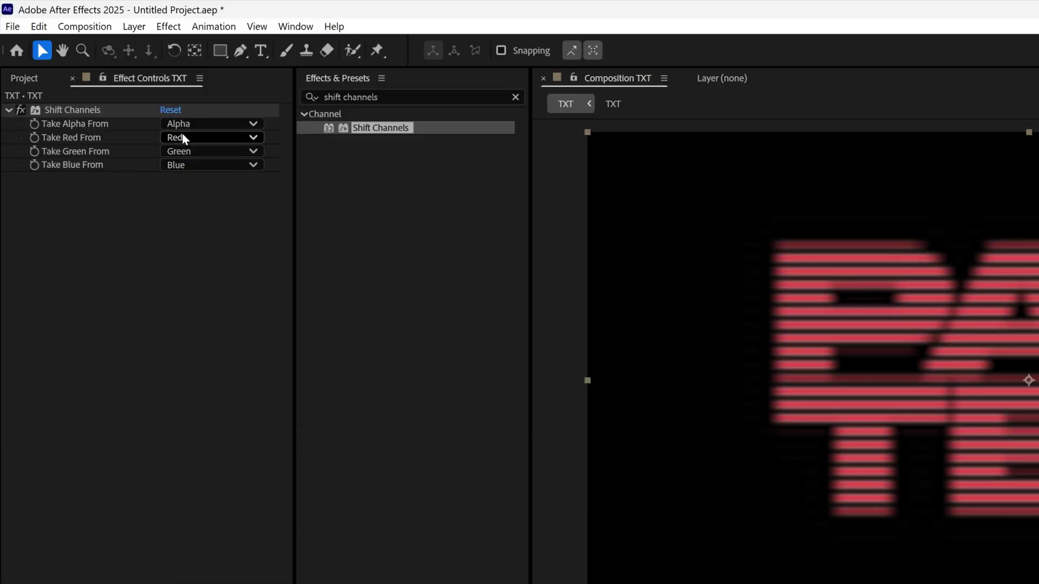
left_click(182, 136)
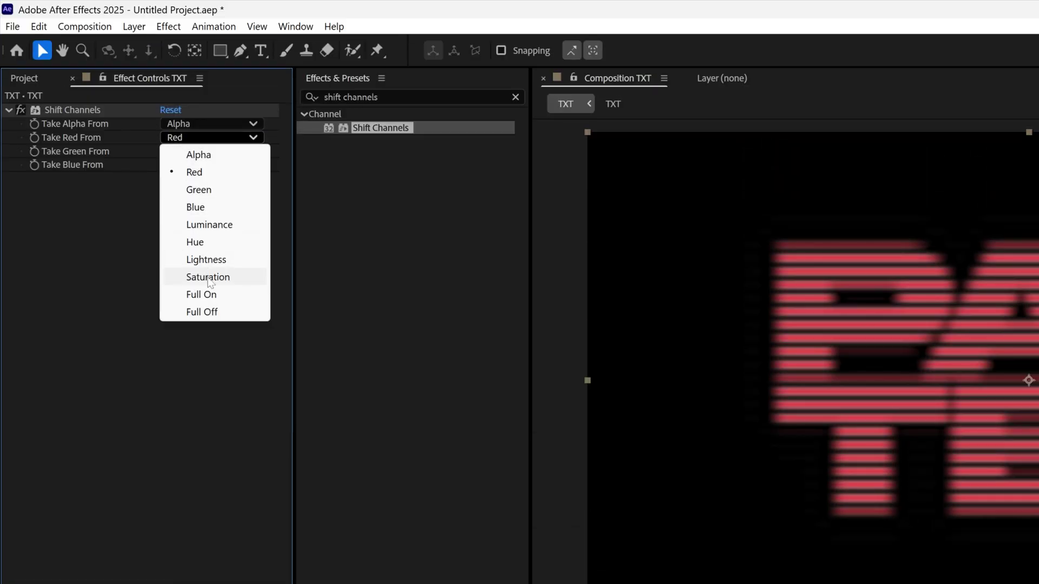
left_click(215, 320)
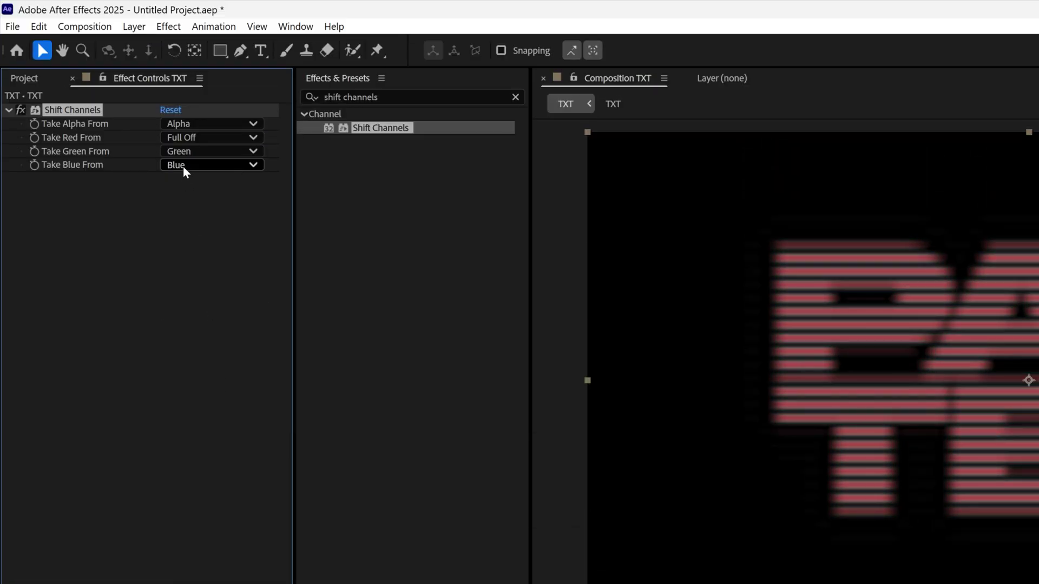
left_click(183, 166)
left_click(202, 339)
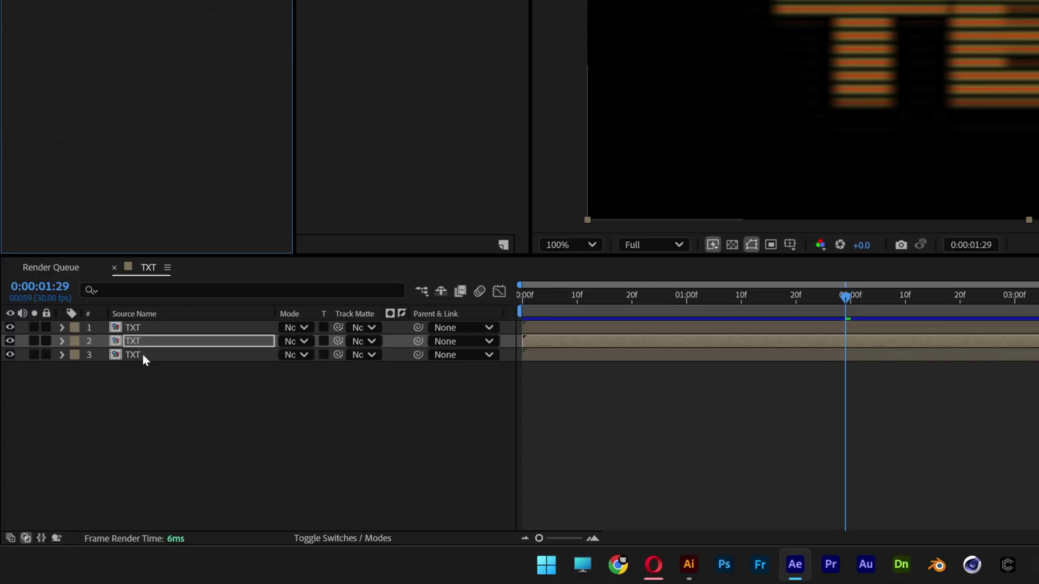
On the third TXT copy, set red and green to Full Off, keeping blue.
left_click(142, 354)
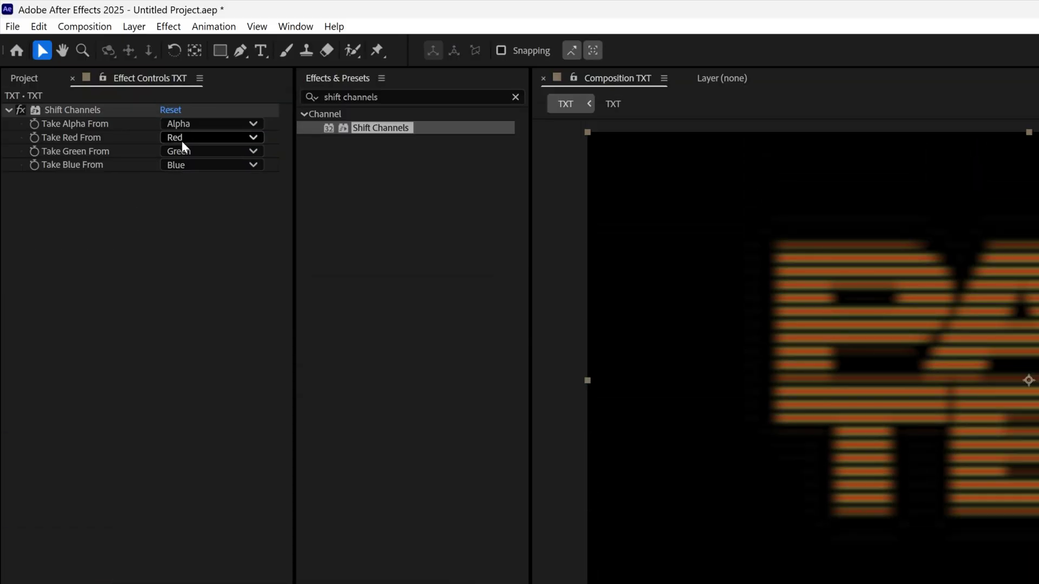
left_click(182, 139)
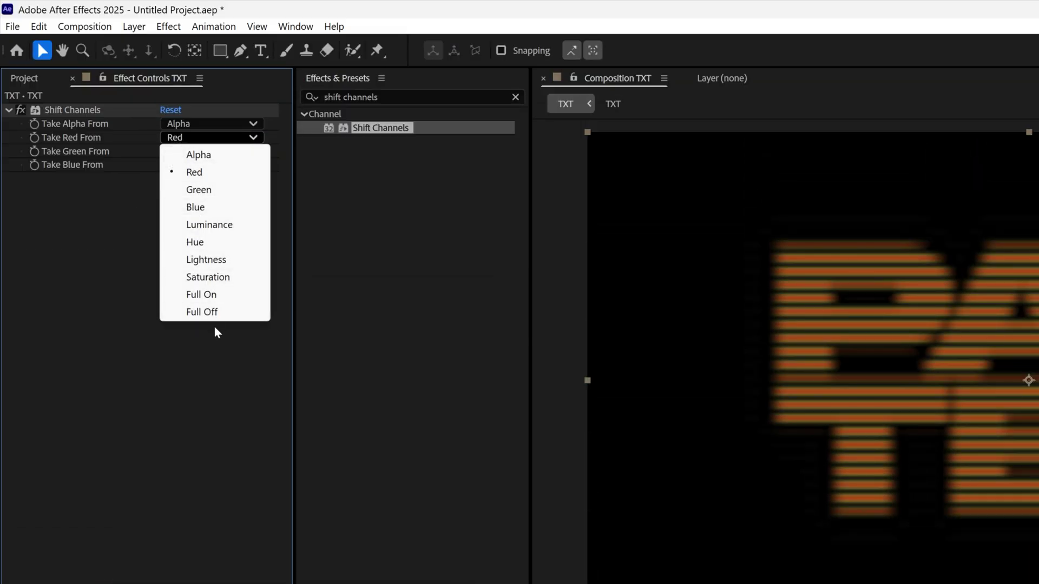
left_click(203, 313)
left_click(194, 152)
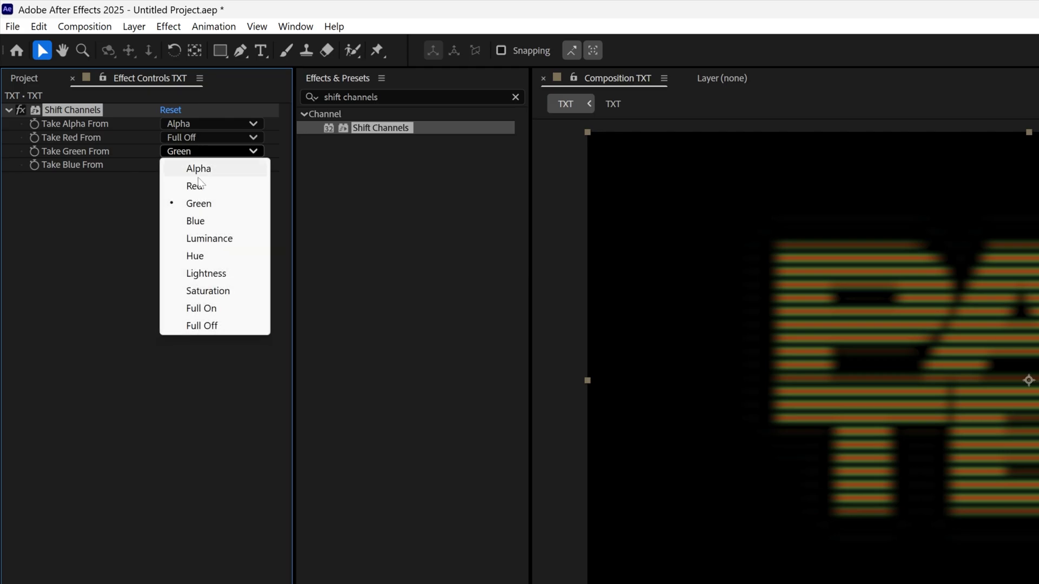
left_click(201, 325)
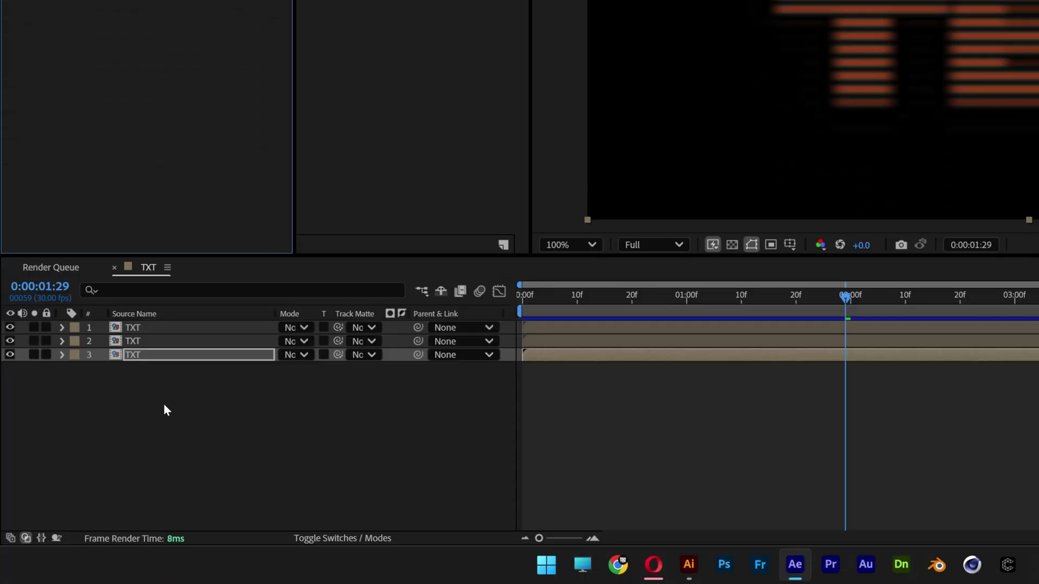
Set all three TXT layers to Add blend mode.
left_click_drag(164, 404, 158, 306)
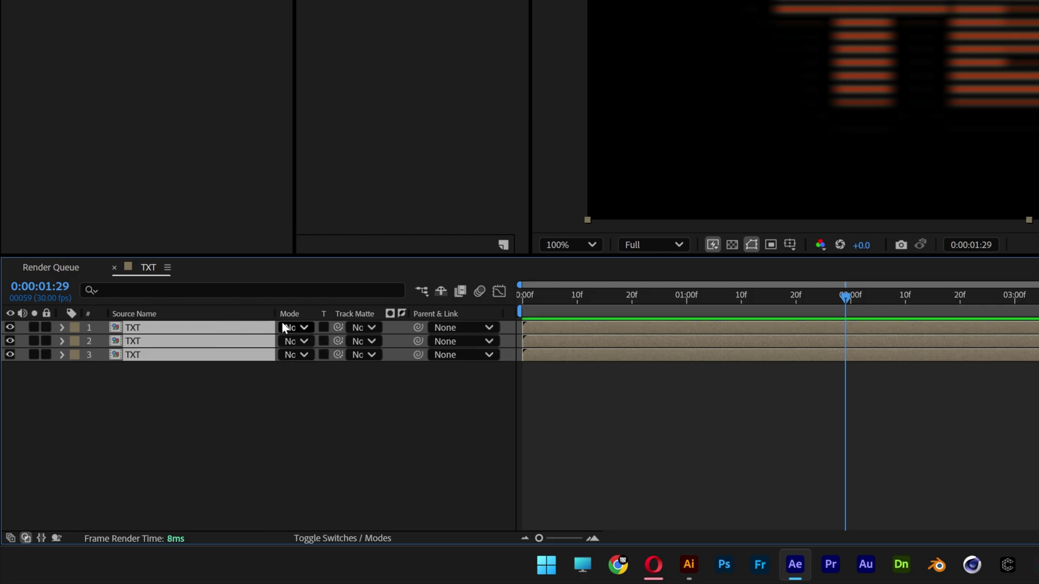
left_click(343, 538)
left_click(340, 538)
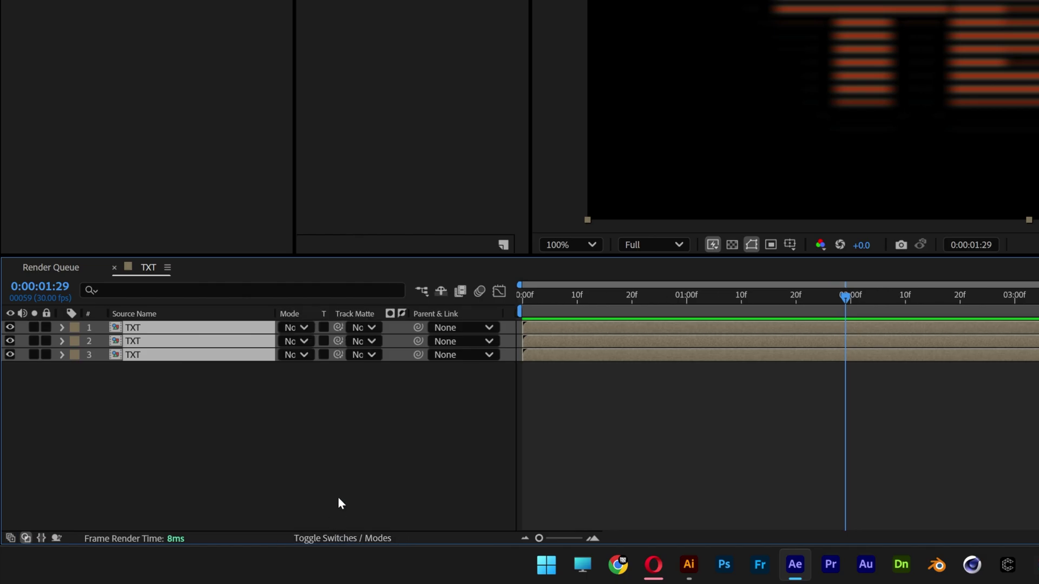
left_click(293, 329)
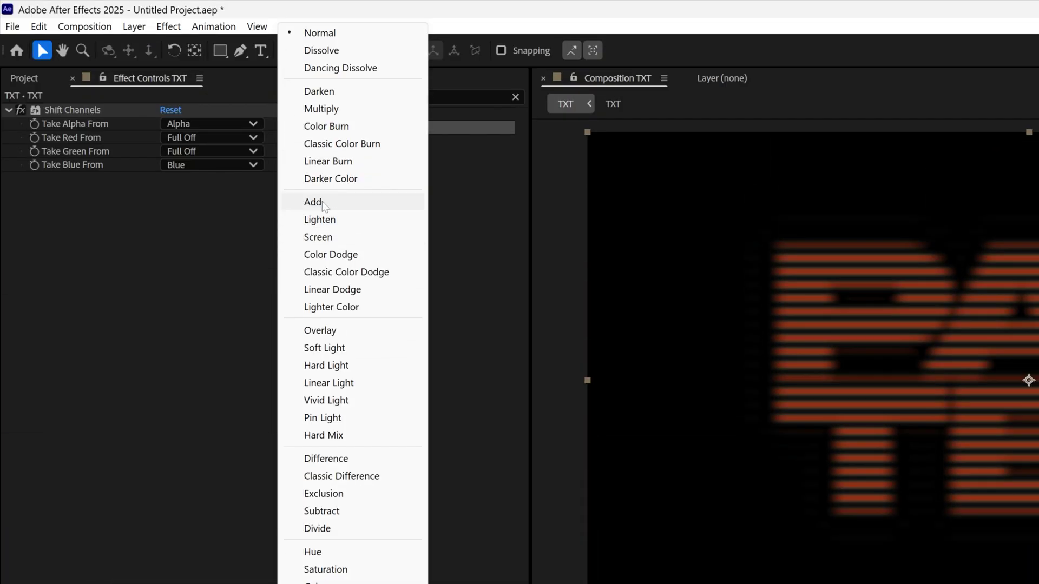
left_click(322, 202)
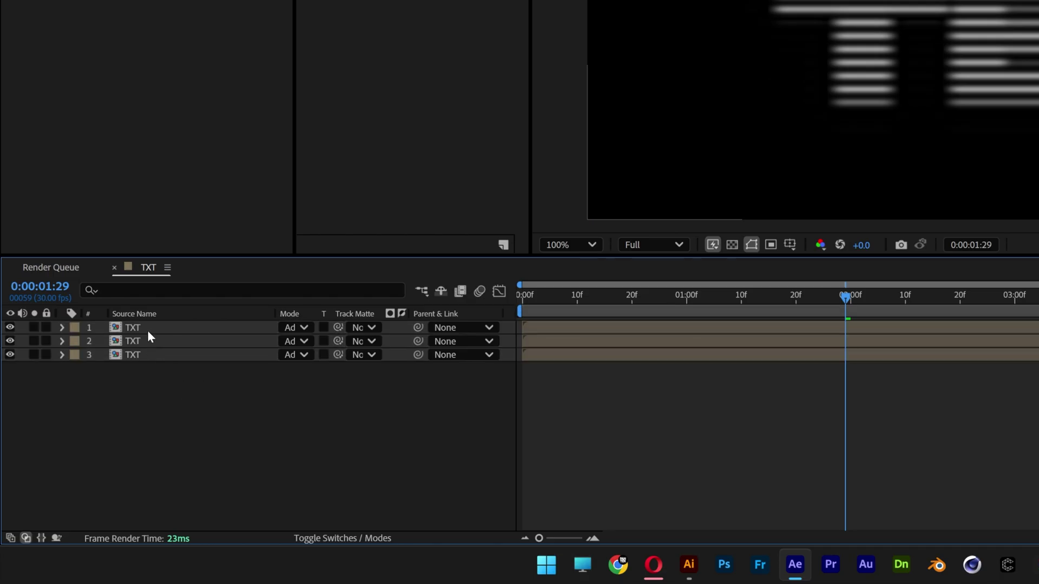
Offset the red copy left to 940,540 and the blue copy to 980,546.
left_click(149, 331)
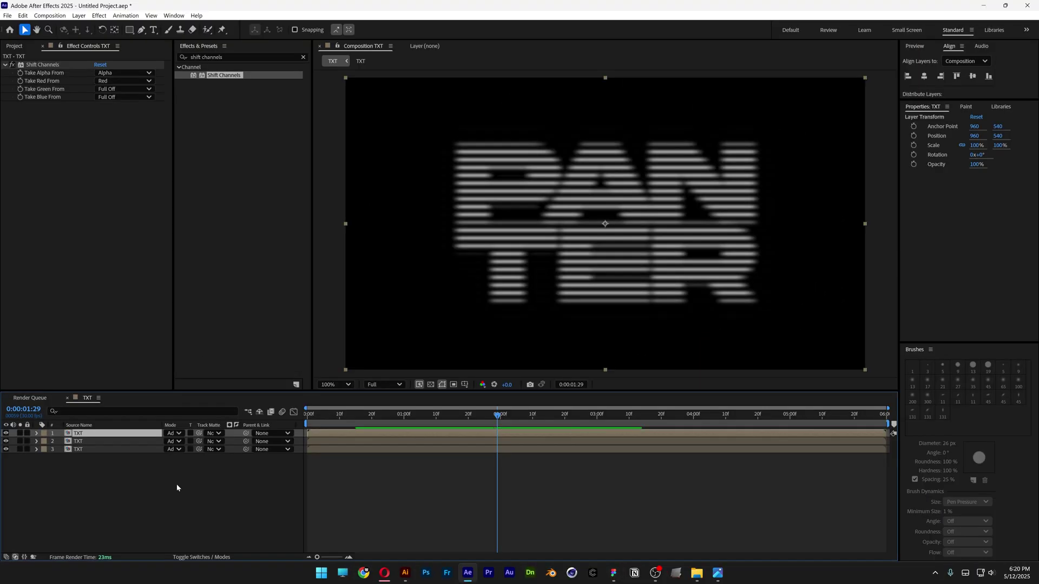
key("shift+Left")
key("shift+Left")
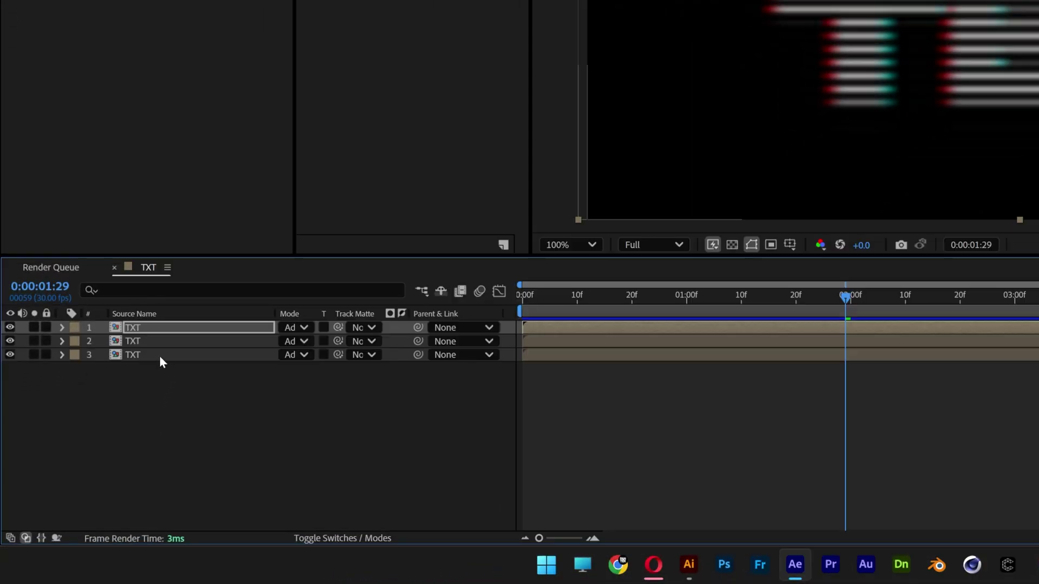
left_click(95, 450)
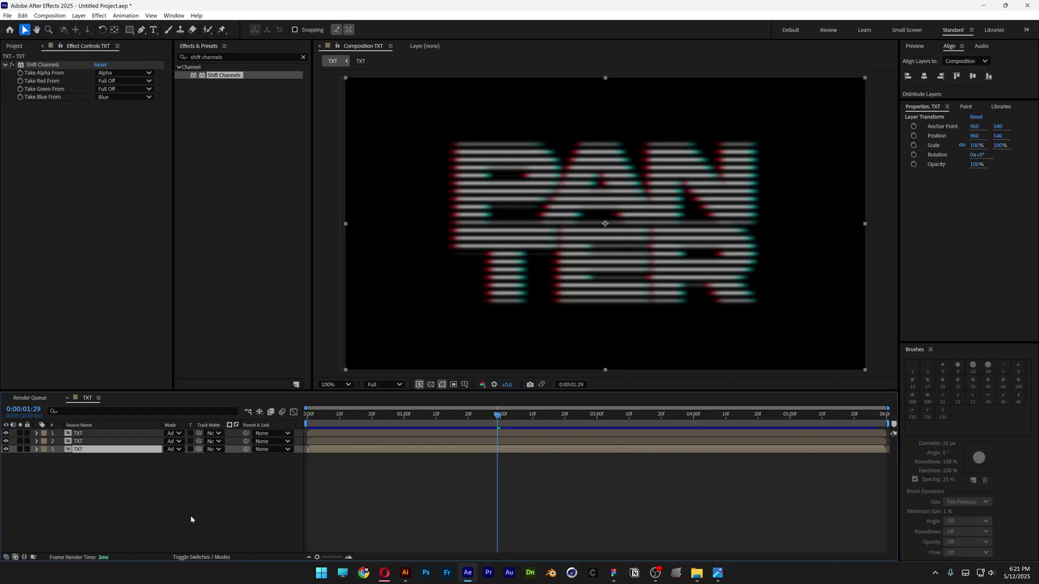
key("shift+Right")
key("shift+Right")
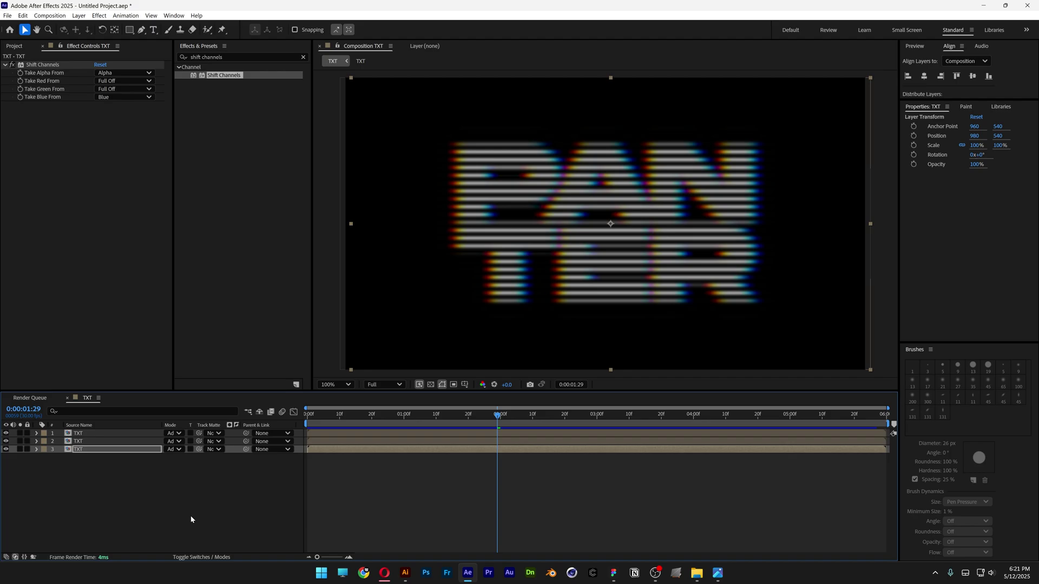
key("shift+Down")
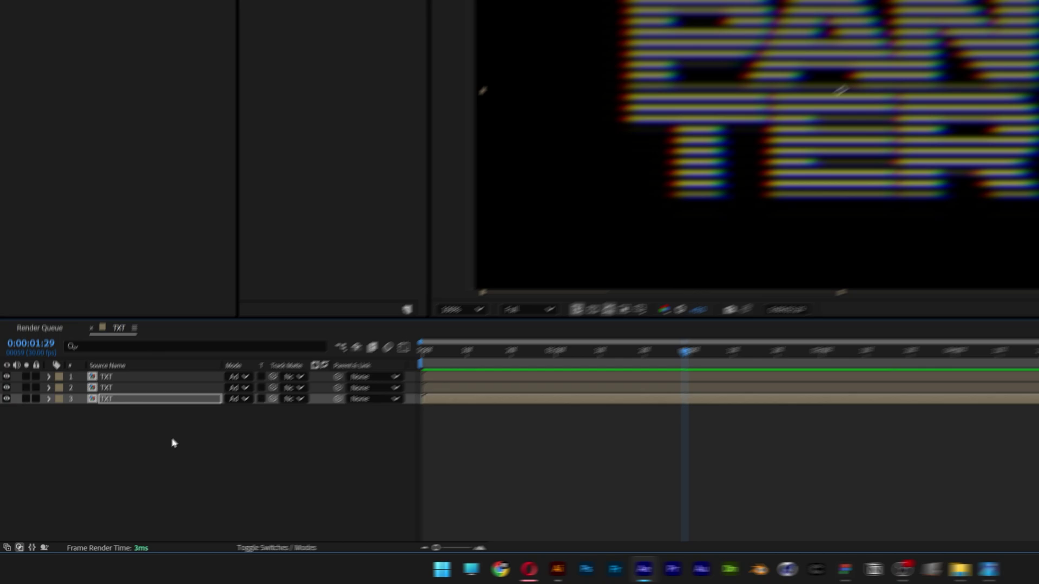
Add a new adjustment layer and move it to the top of the layer stack.
right_click(156, 472)
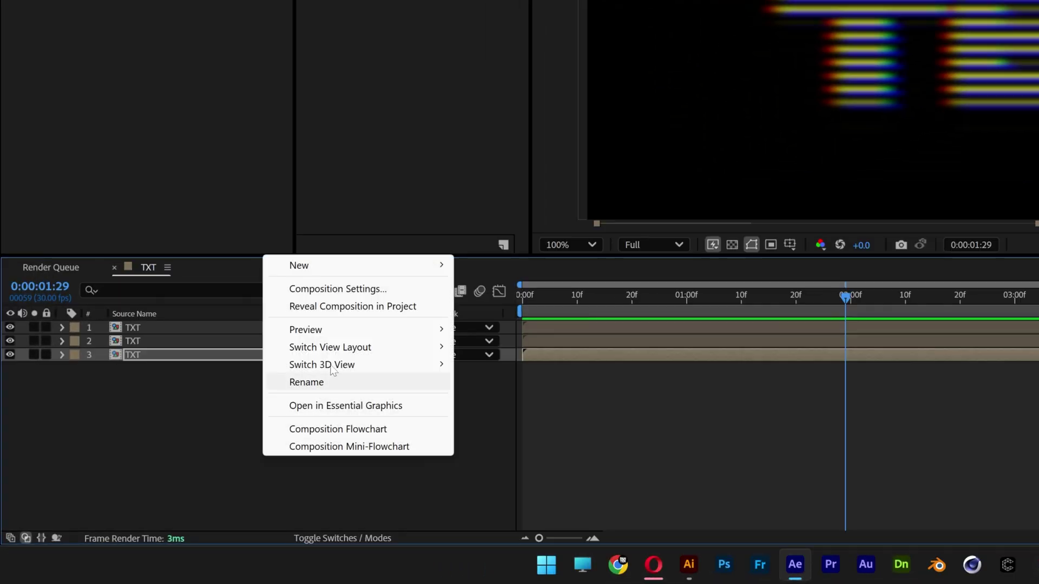
mouse_move(363, 265)
left_click(535, 394)
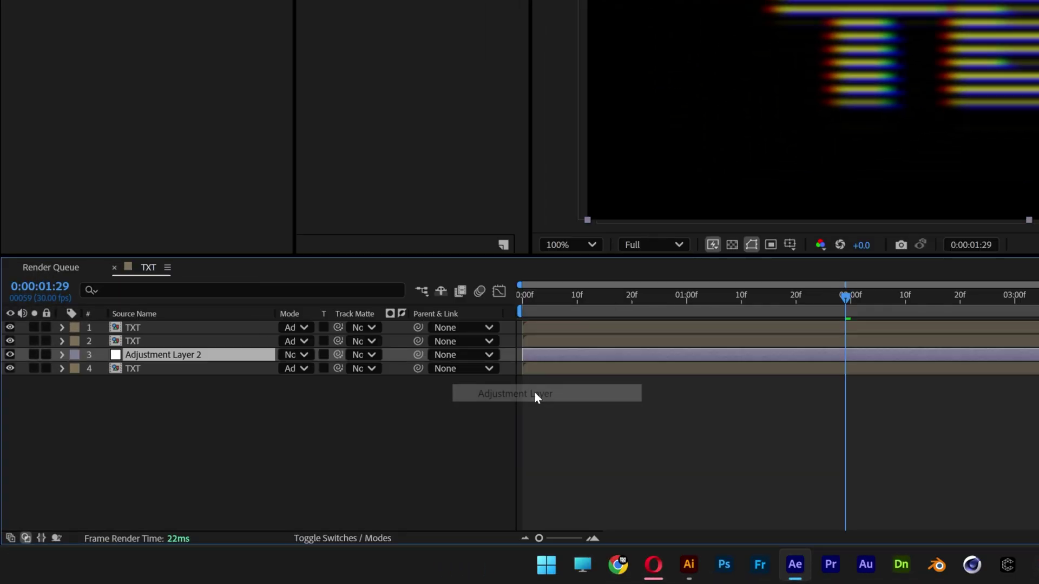
left_click_drag(171, 355, 173, 321)
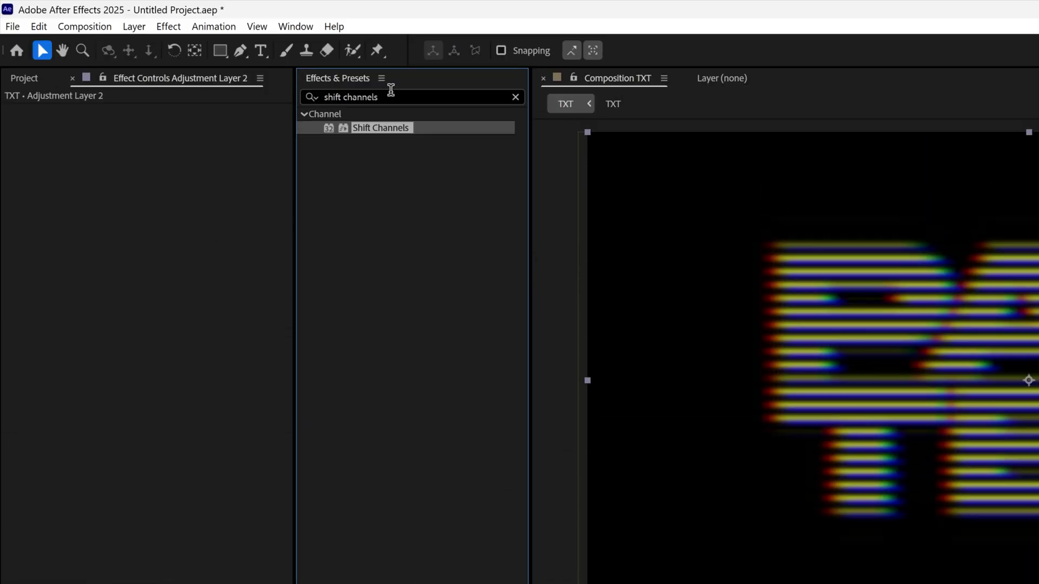
Apply Add Grain to the adjustment layer with Final Output viewing mode and the Kodak Vision 250D preset.
left_click_drag(397, 96, 287, 97)
type("add")
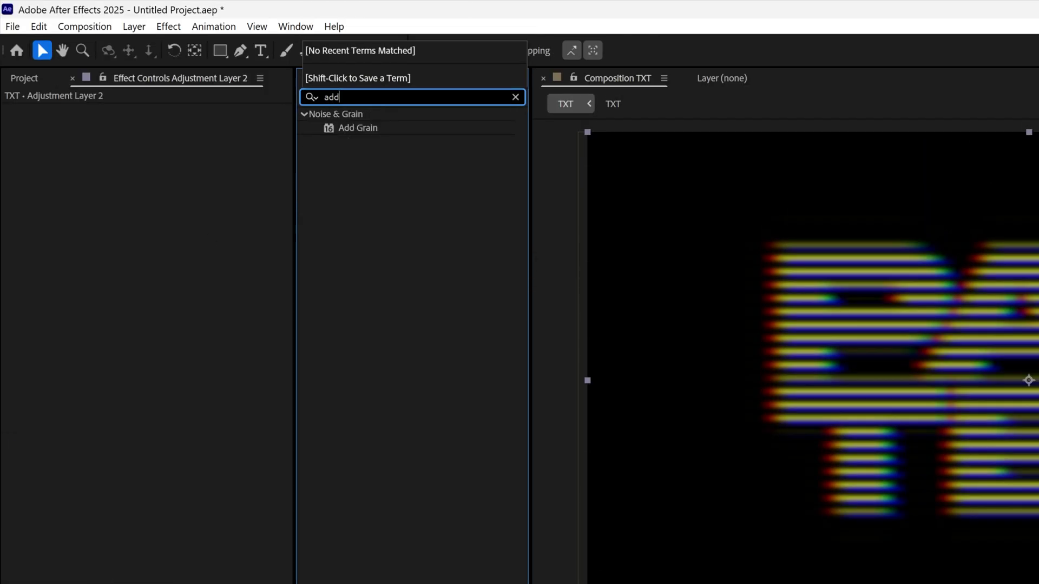
type(" grain")
double_click(354, 129)
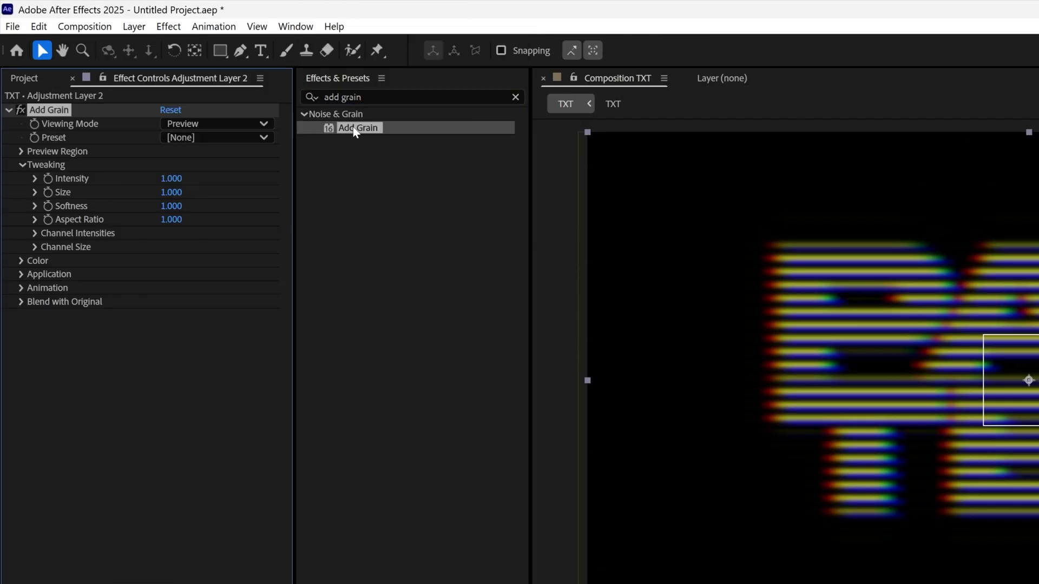
left_click(237, 124)
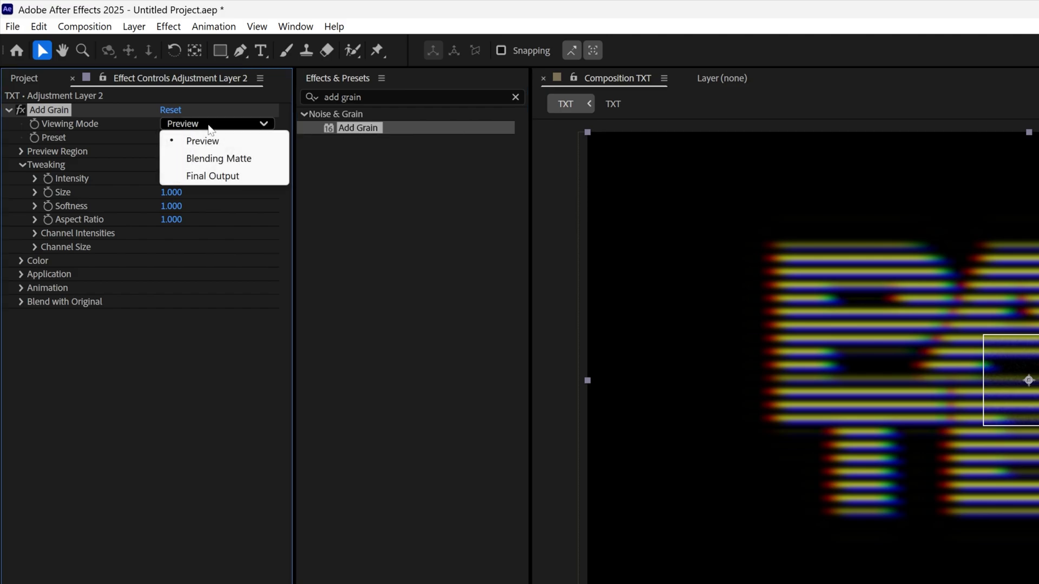
left_click(225, 180)
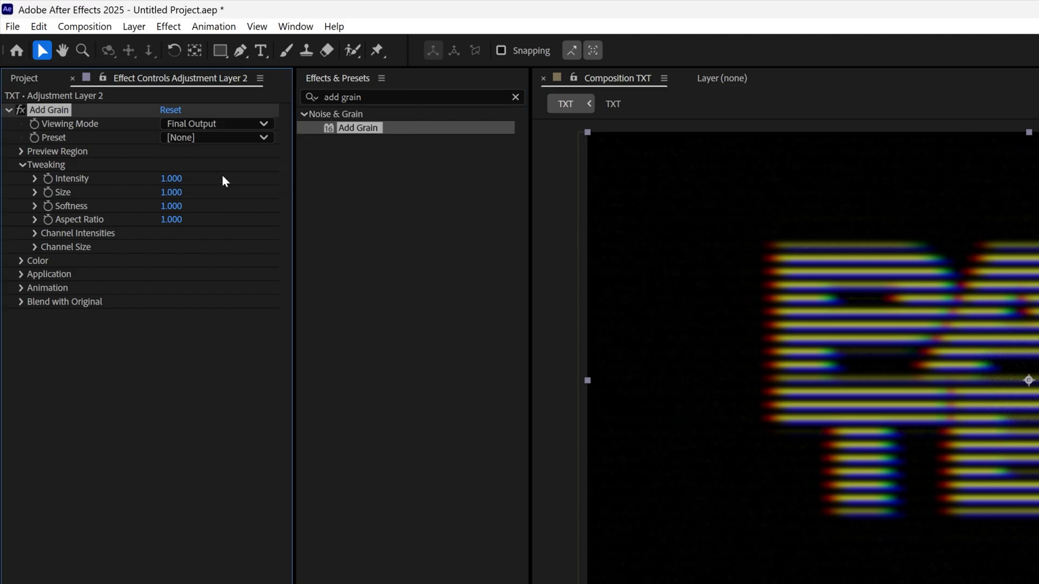
left_click(213, 138)
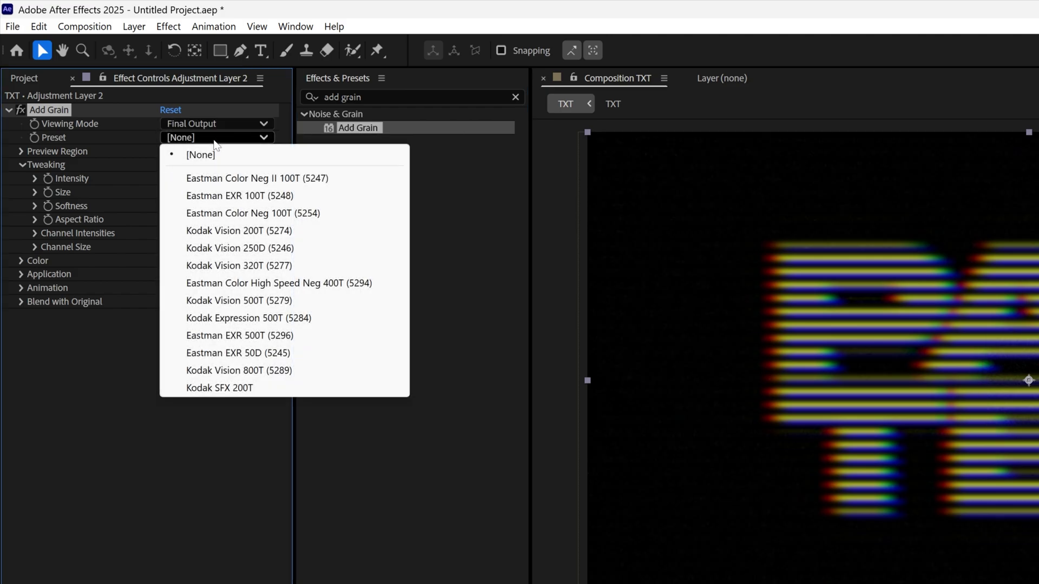
left_click(270, 250)
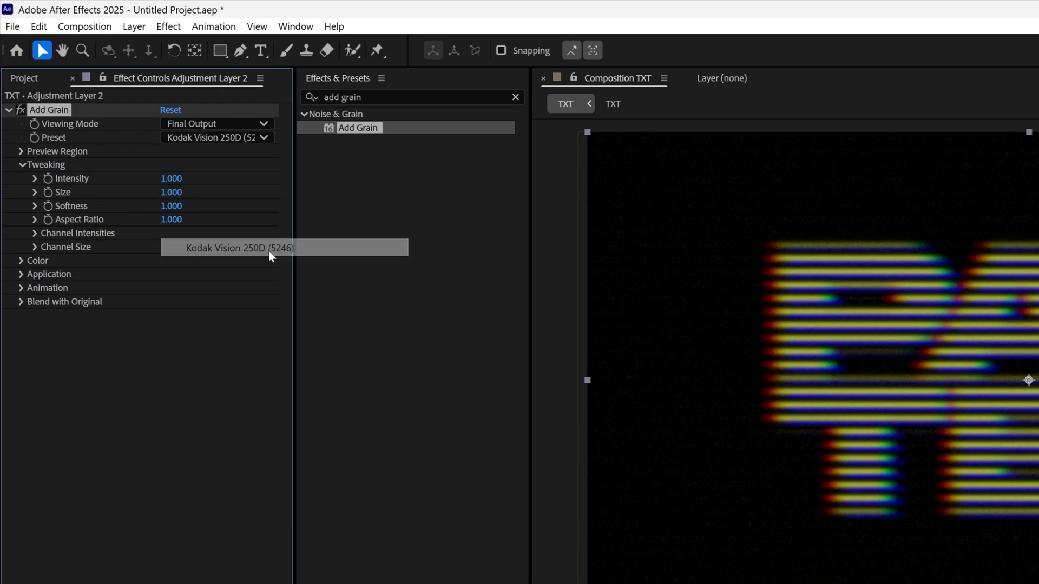
Set the grain Intensity to 2 and select the Size value for editing.
left_click(173, 178)
type("2")
key("Return")
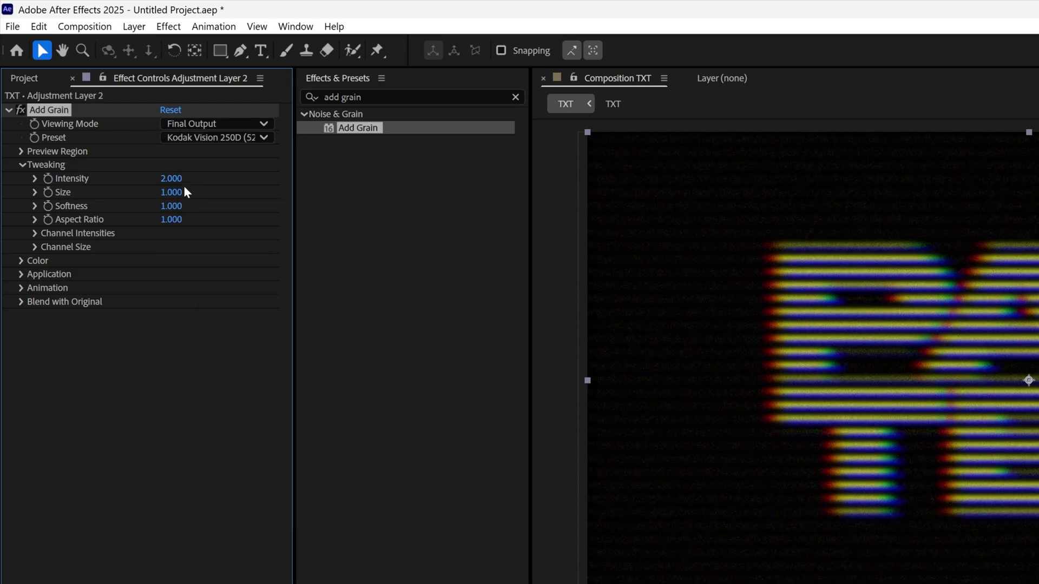
left_click(181, 195)
Set grain Size to 1.5, then add Hue/Saturation with Master Saturation 41.
type("1.5")
key("Return")
left_click(515, 97)
left_click(348, 97)
type("hu")
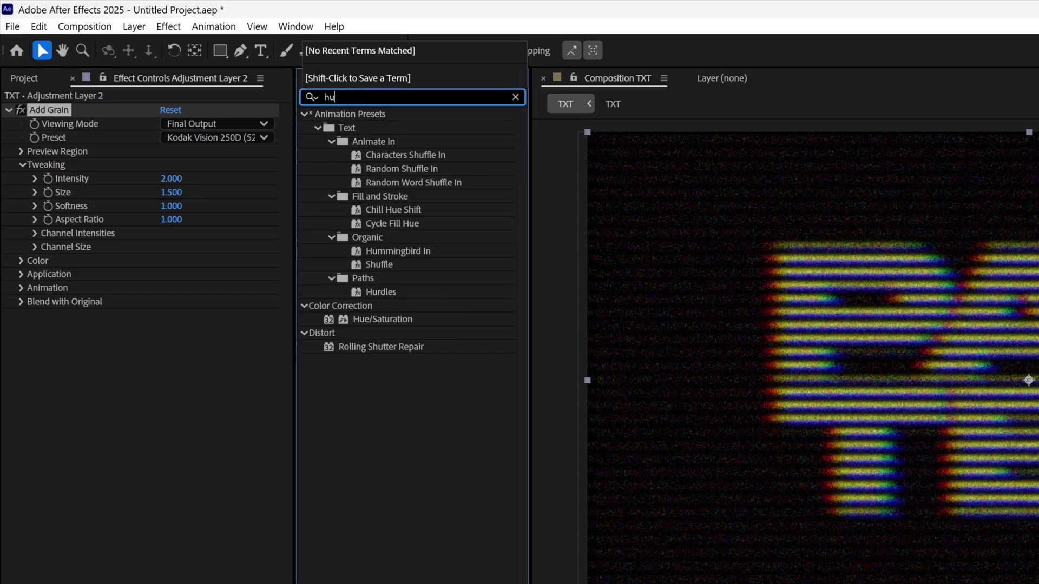
type("e")
left_click_drag(413, 199, 228, 275)
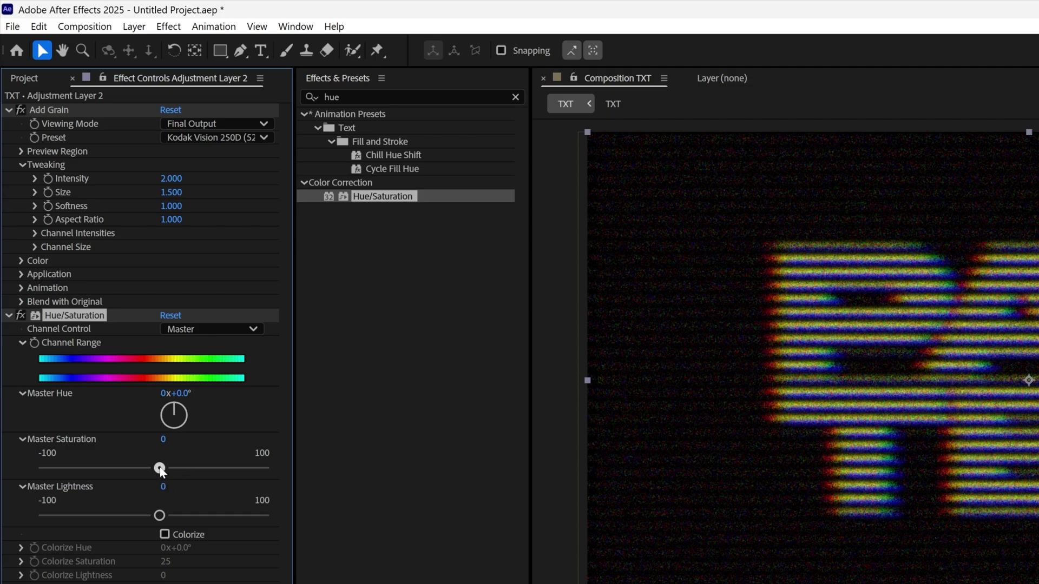
left_click_drag(159, 469, 184, 468)
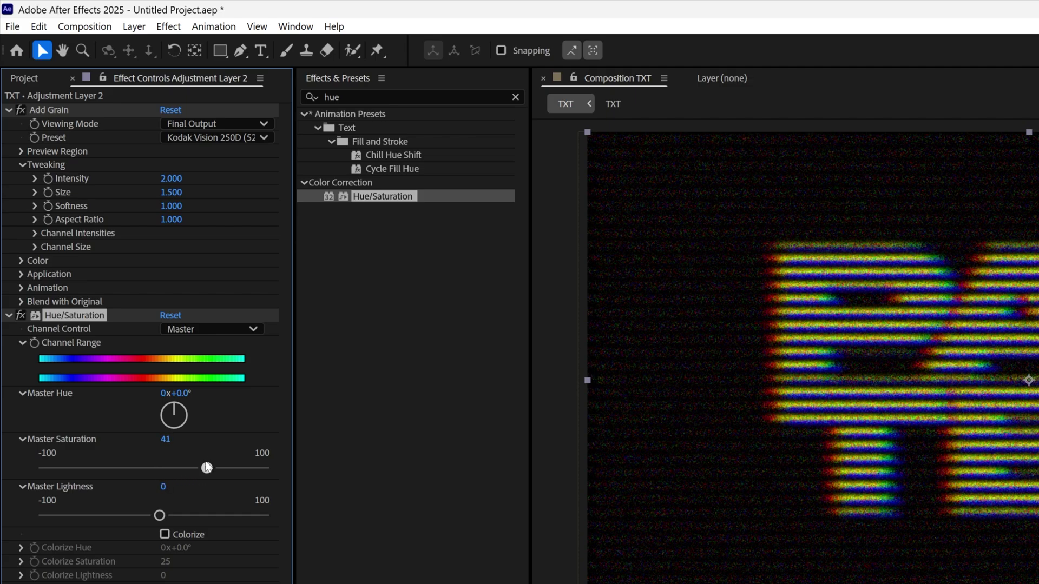
Add Glow to the adjustment layer and widen its Glow Radius to 130.
left_click(364, 95)
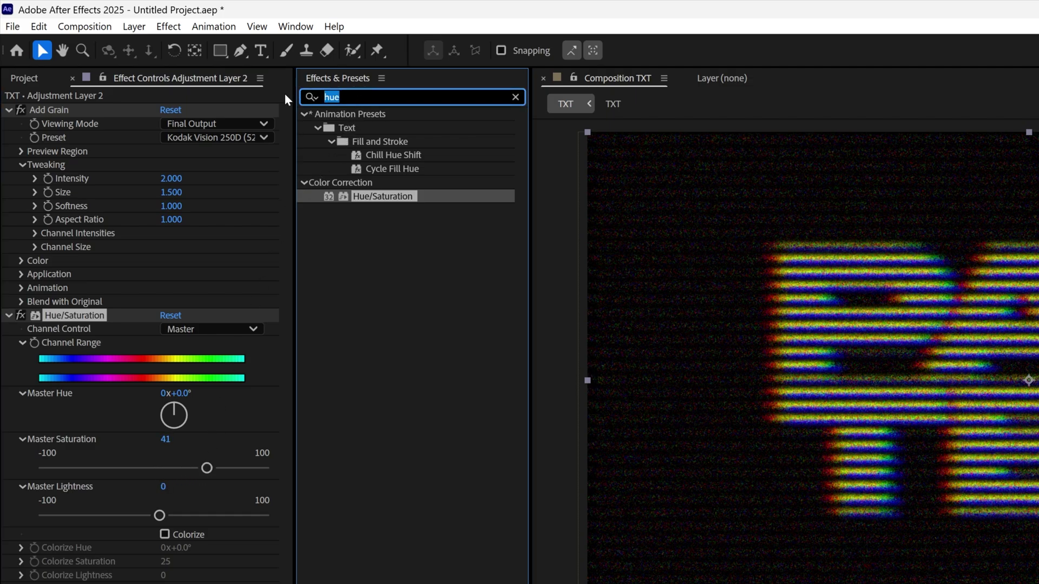
type("glow")
left_click_drag(366, 227, 218, 372)
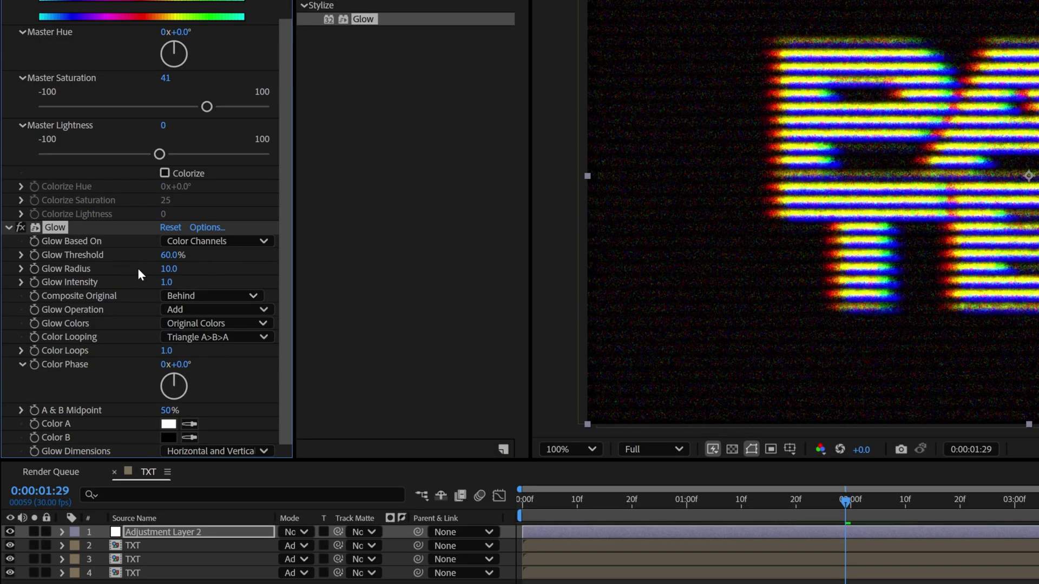
left_click_drag(201, 266, 238, 267)
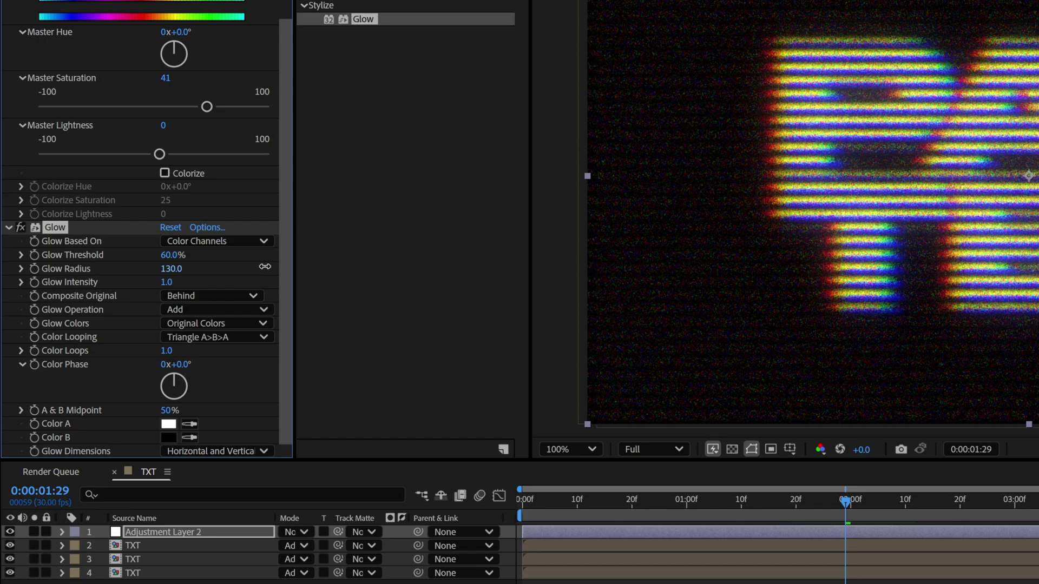